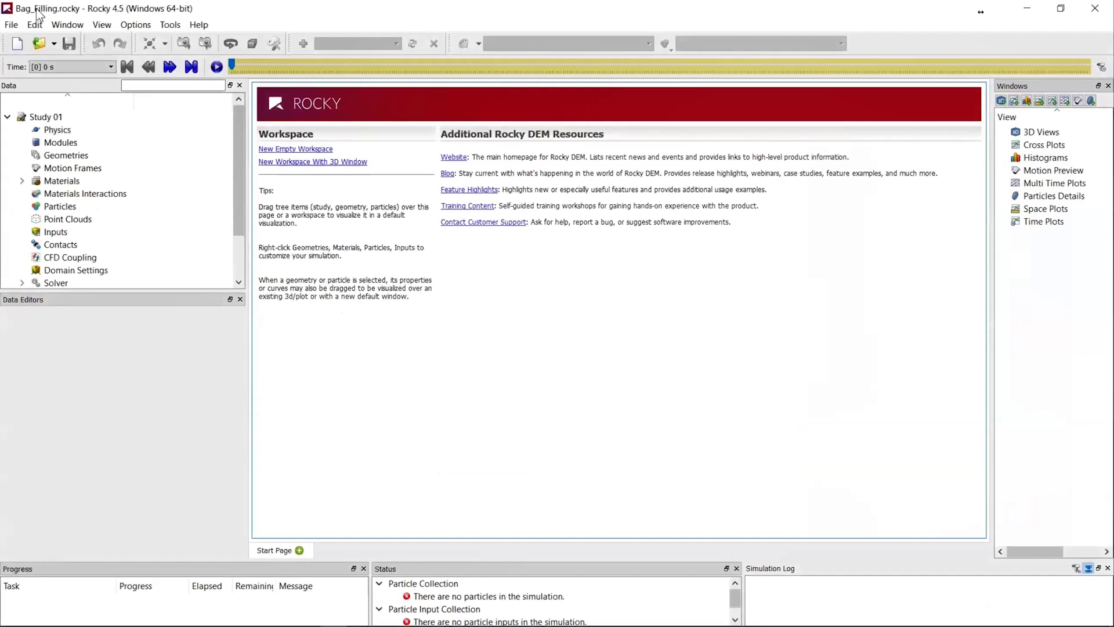
Step: Import the left, lower, right and upper clamp geometries and display them in a maximized 3D view
click(61, 153)
right_click(61, 155)
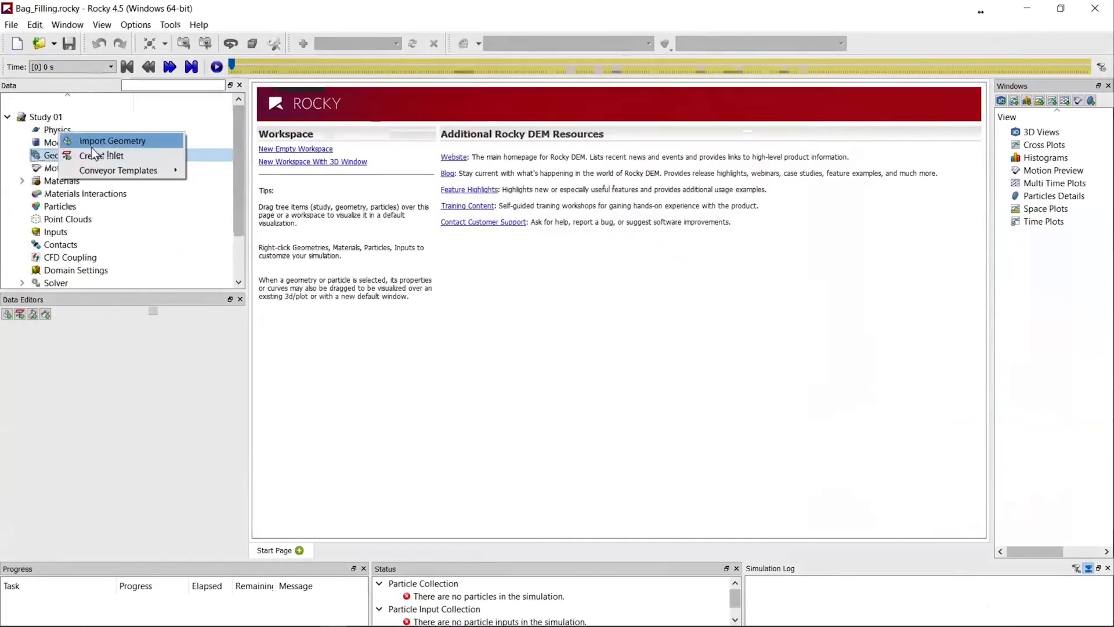
click(93, 145)
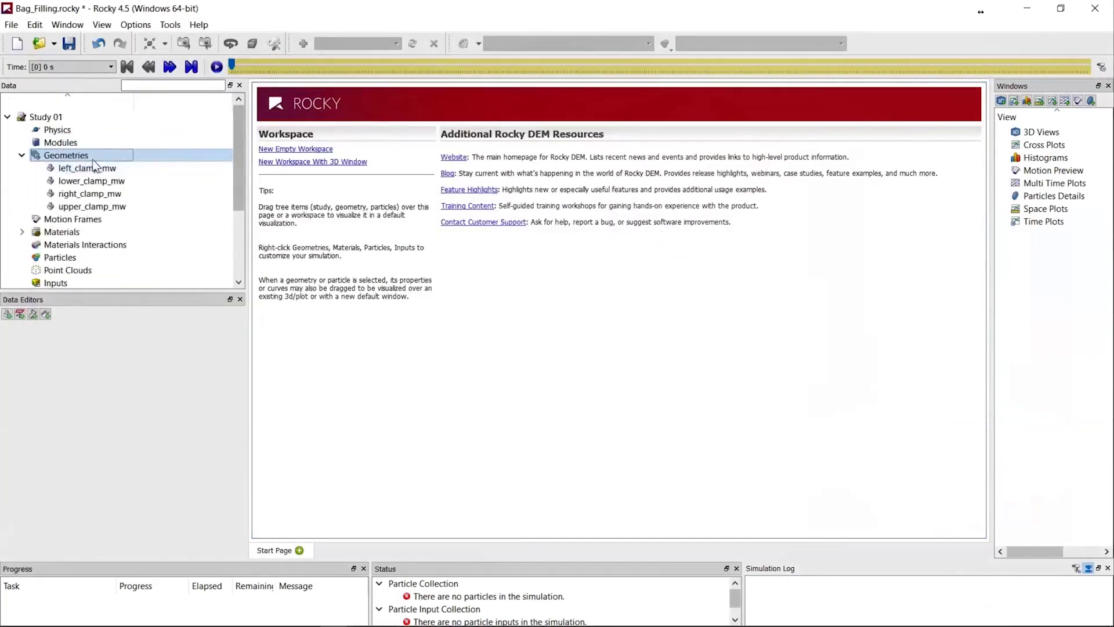
drag(64, 155, 525, 204)
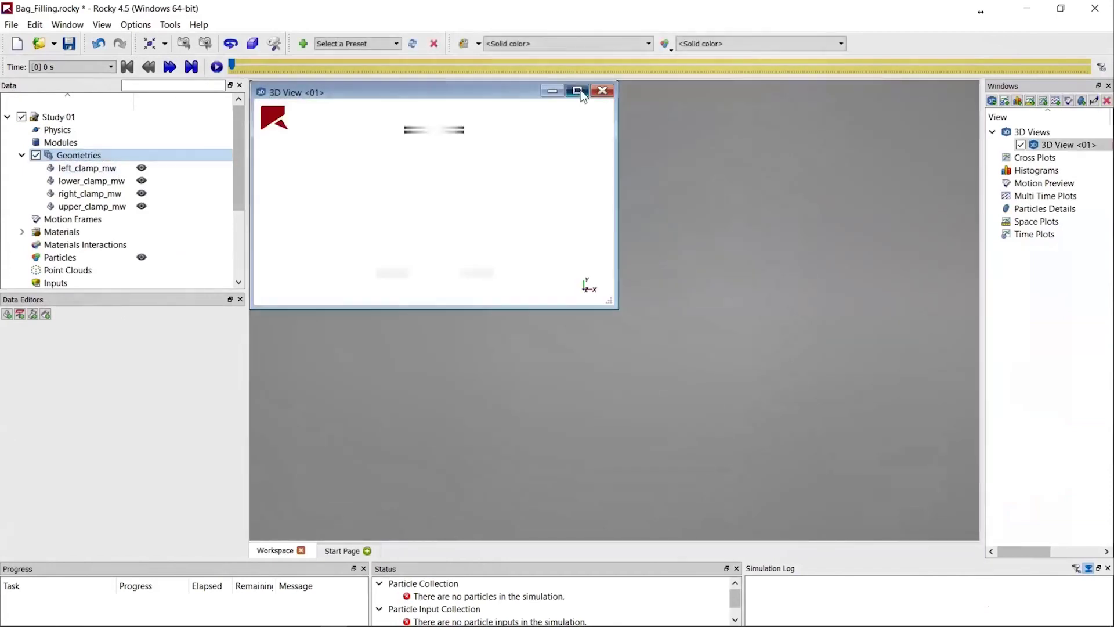
click(578, 90)
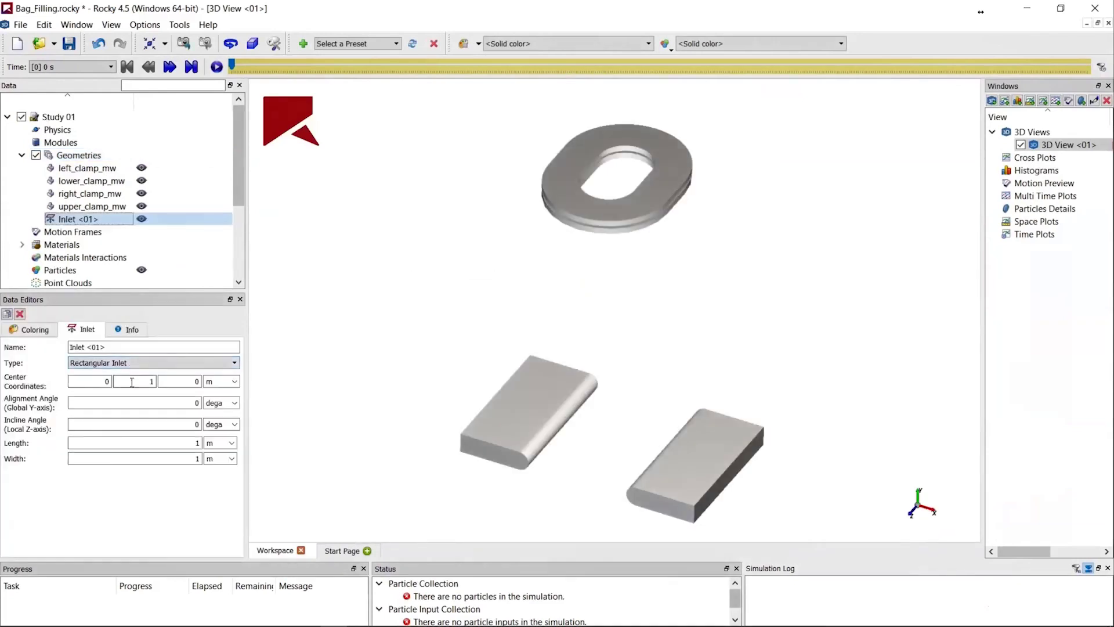
Step: Set up the rectangular inlet with its center at Y 0.1 m, a length of 0.06 m and a width of 0.1 m
double_click(133, 383)
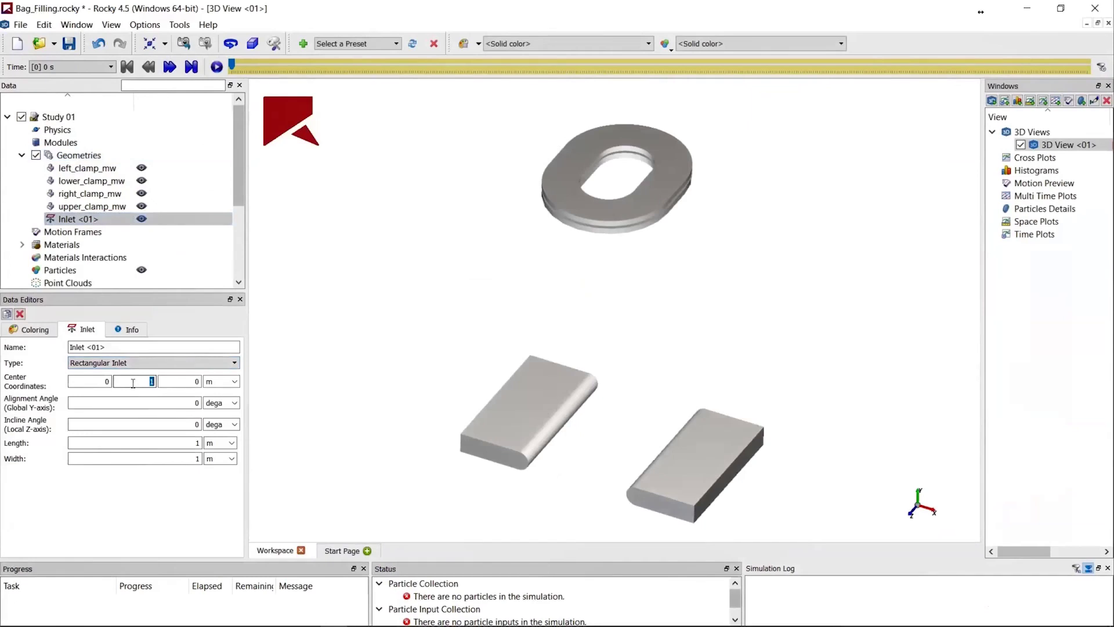
text(0.1)
double_click(181, 441)
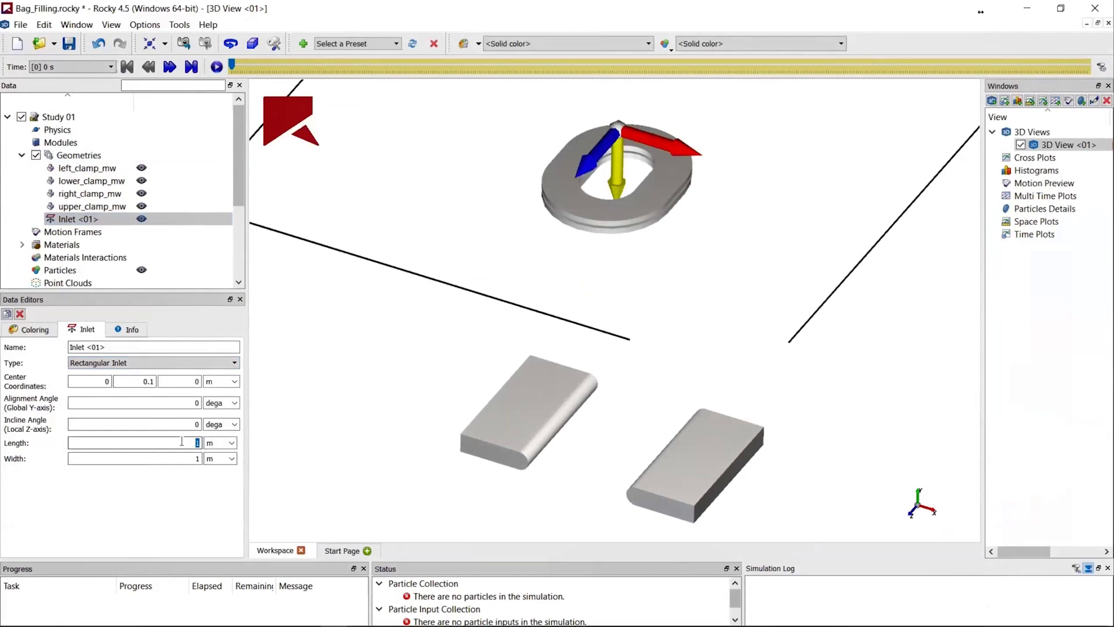
double_click(133, 383)
text(0.06)
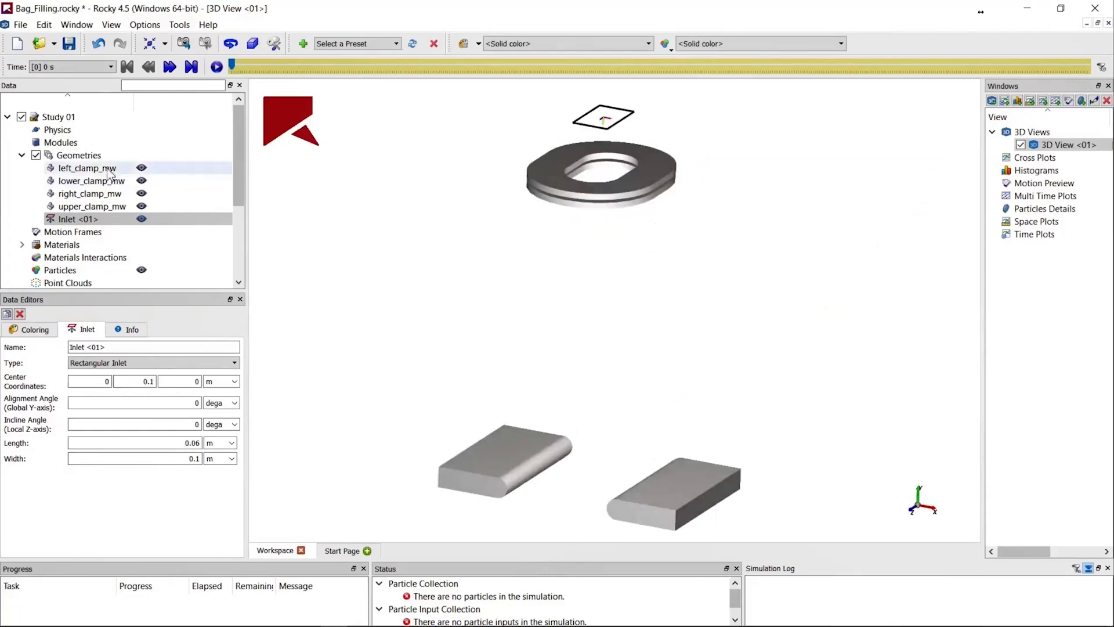
Step: Create a motion frame named Lower Clamp with a fixed-velocity translation along Y from 0 to 0.5 s
scroll(80, 229, down, 1)
click(65, 224)
right_click(65, 223)
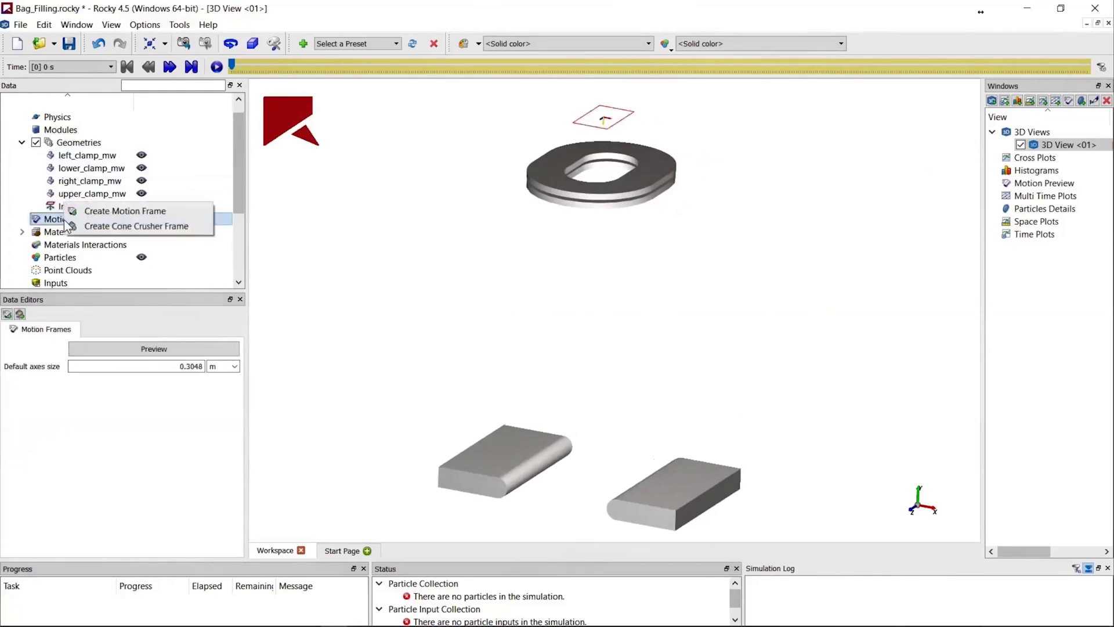
click(106, 211)
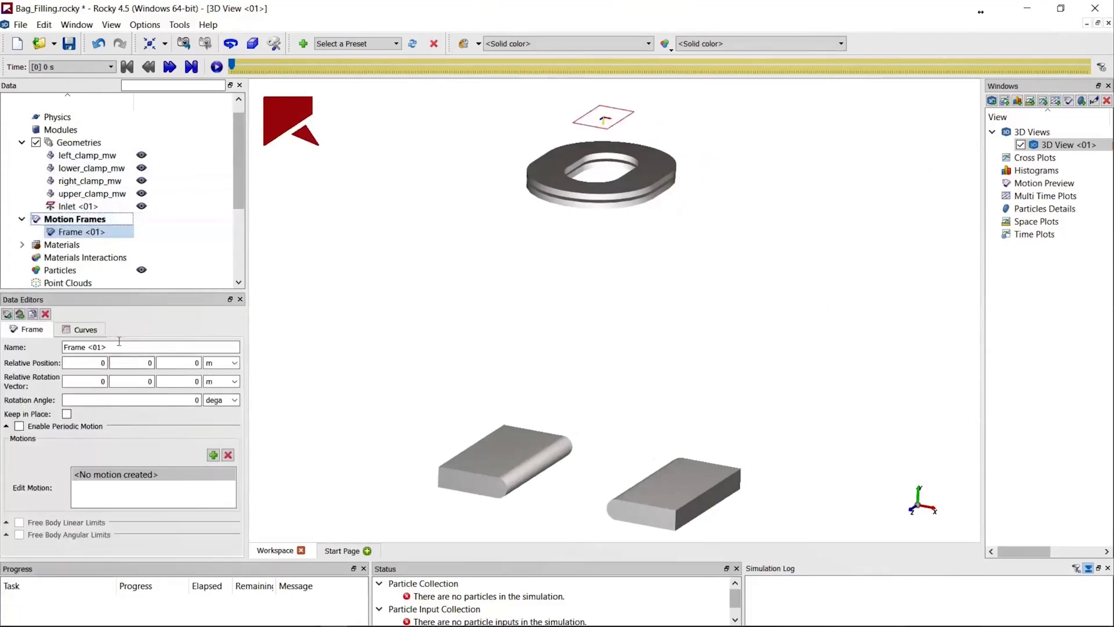
drag(110, 347, 58, 344)
text(Lower Clamp)
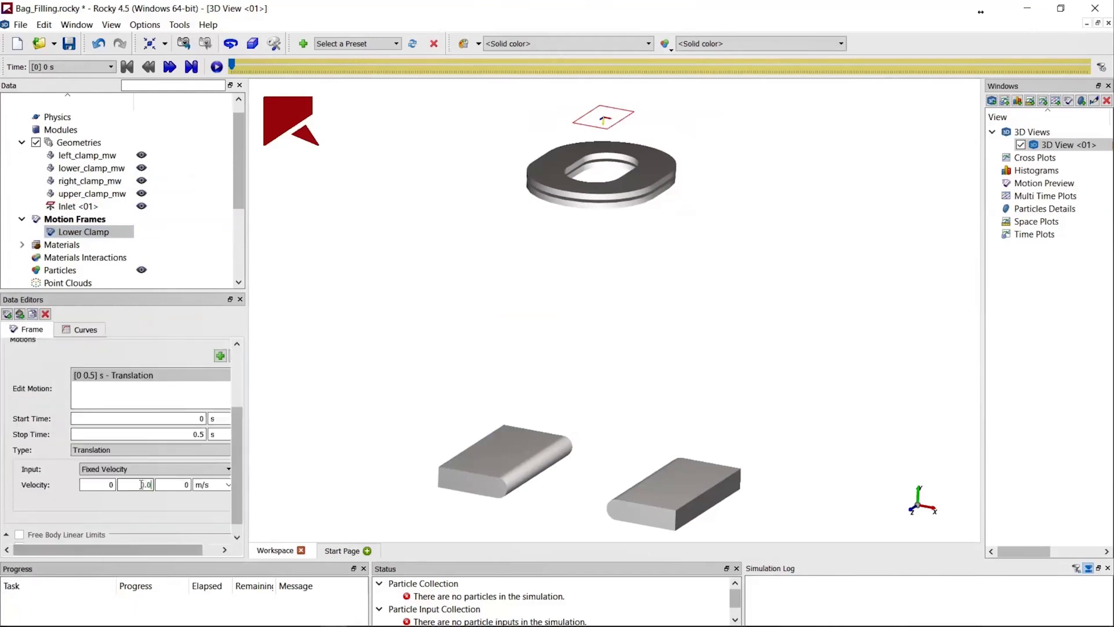
text(009)
Step: Create a Left Clamp motion frame with a translation stopping at 0.475 s and an X velocity of 0.179 m/s
click(90, 220)
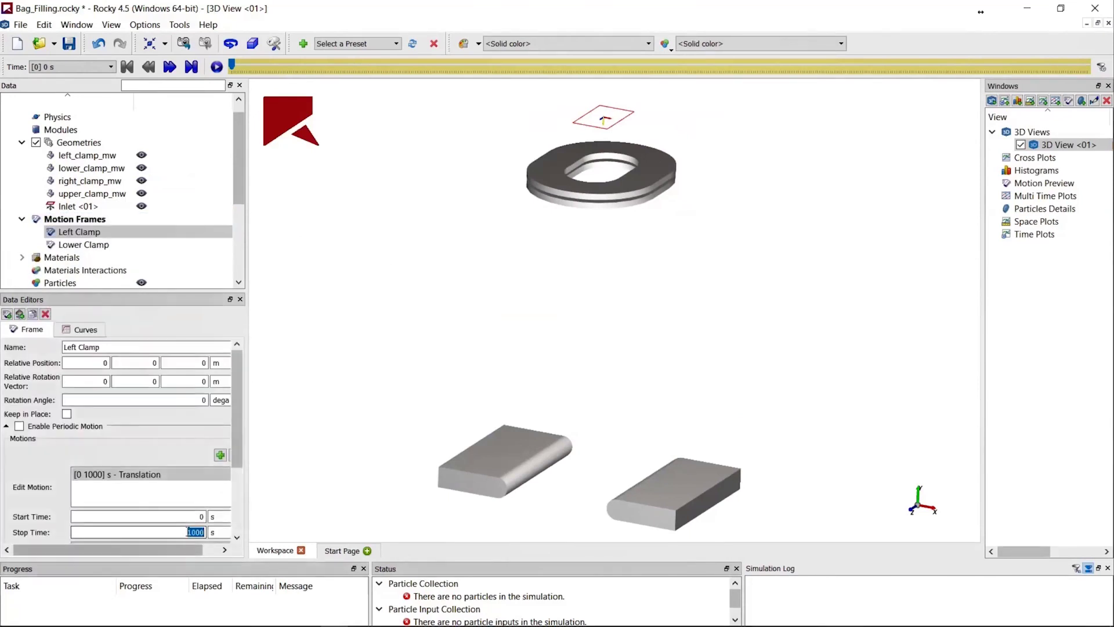
text(5)
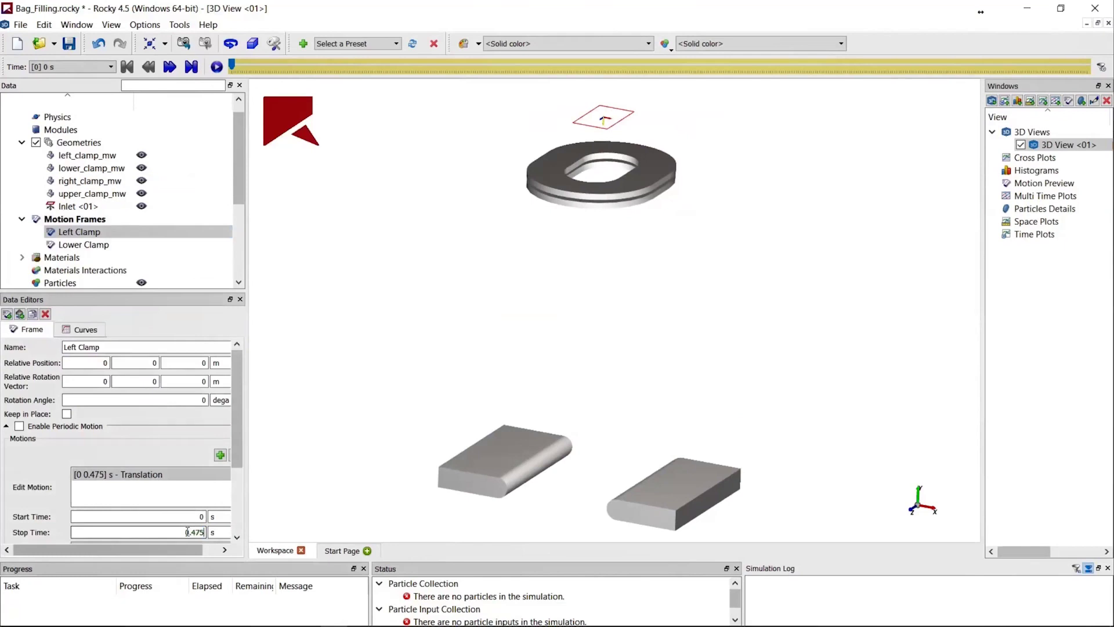
drag(235, 444, 242, 512)
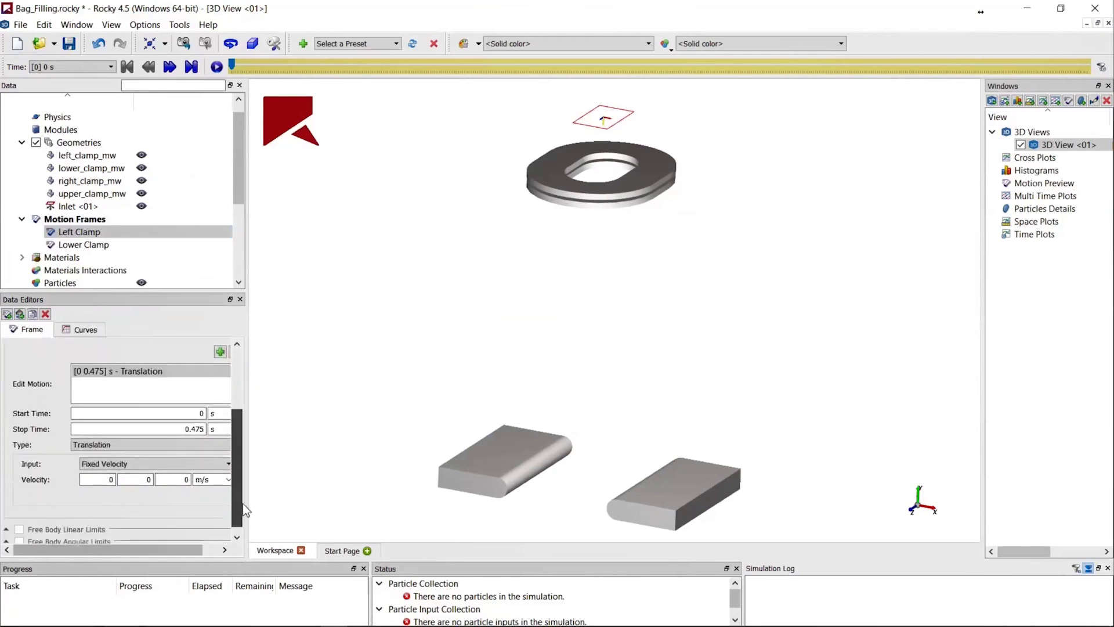
double_click(100, 474)
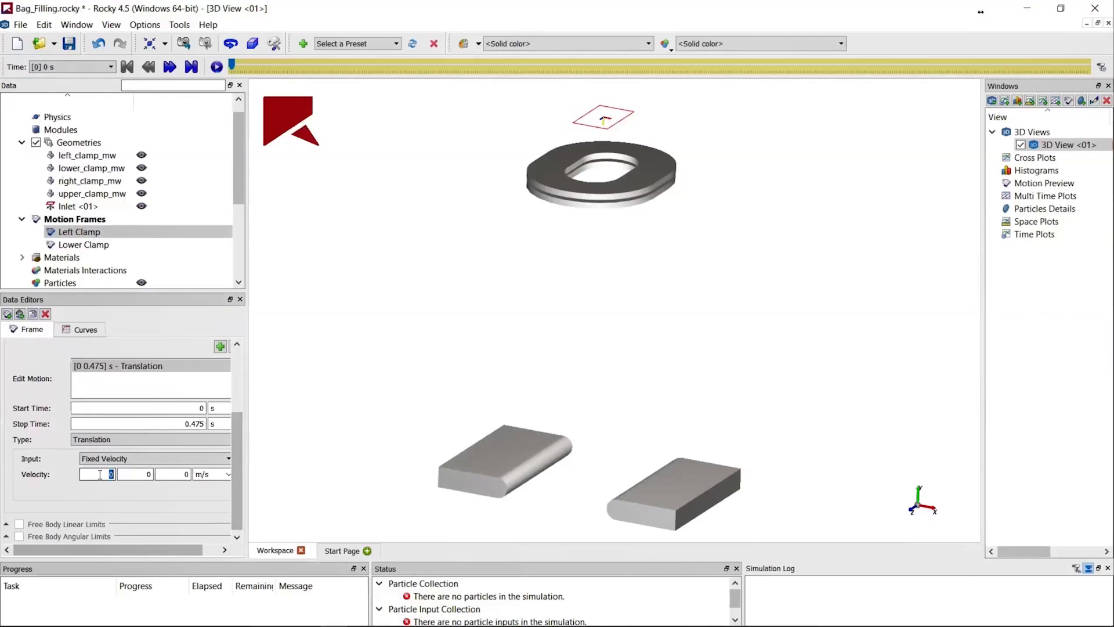
text(0.179)
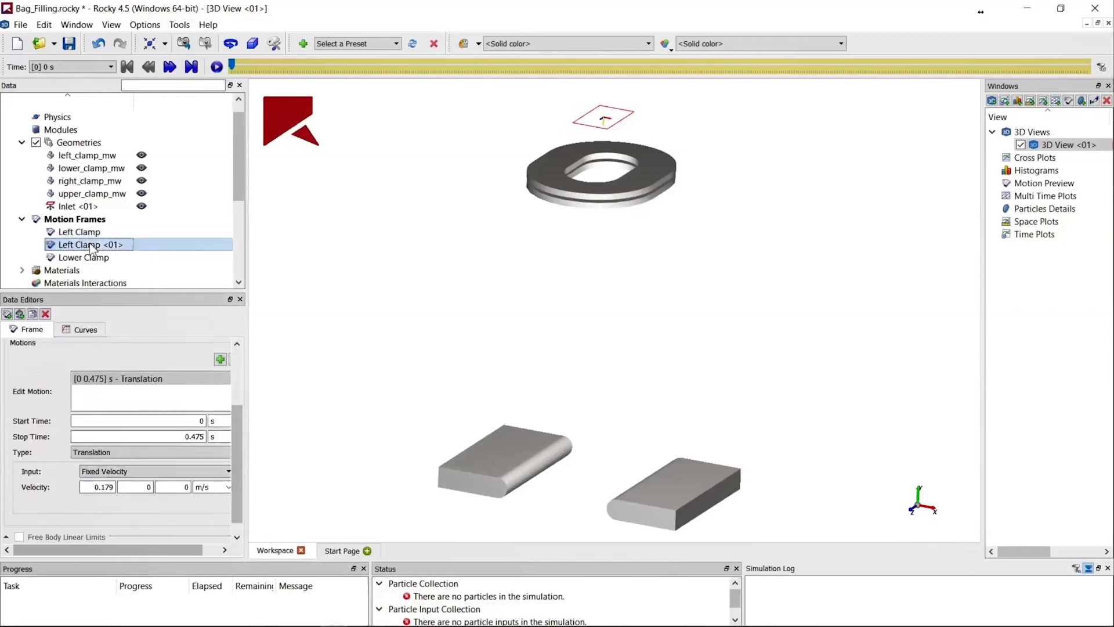
Step: Reverse the X velocity of the duplicated Left Clamp frame, rename it Right Clamp and assign it to the right_clamp_mw geometry
double_click(104, 487)
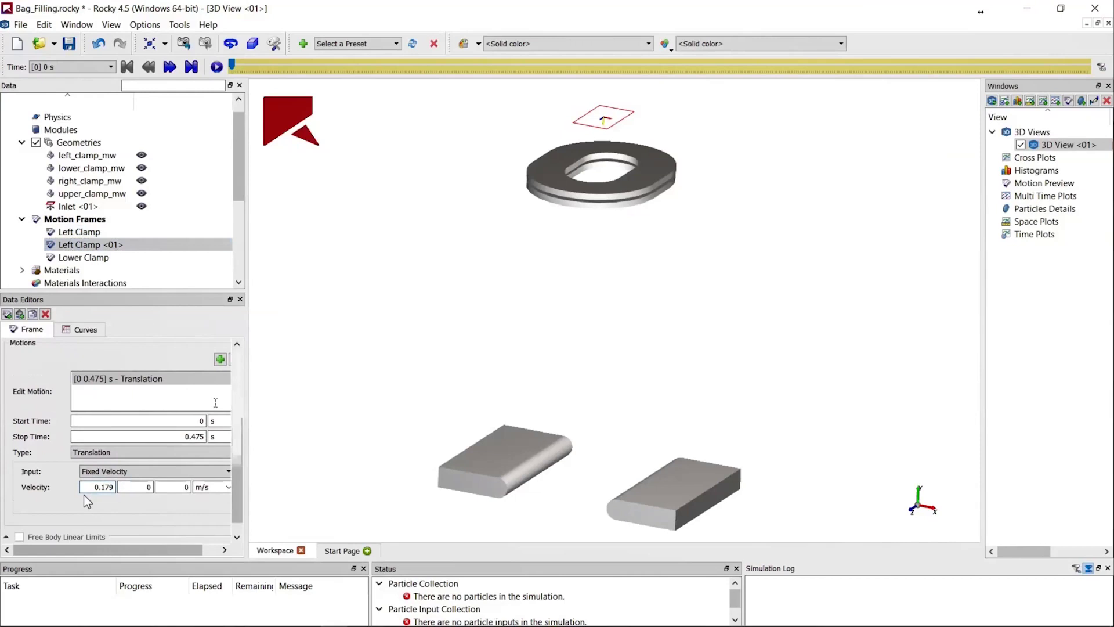
scroll(117, 348, up, 3)
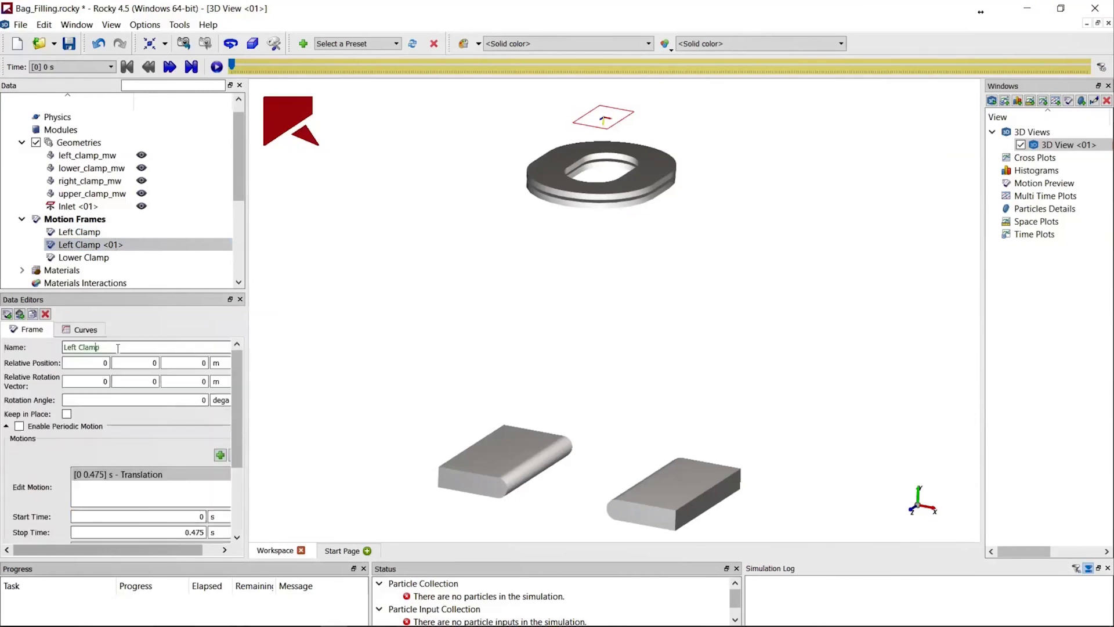
key(shift+Home)
text(Right)
key(Return)
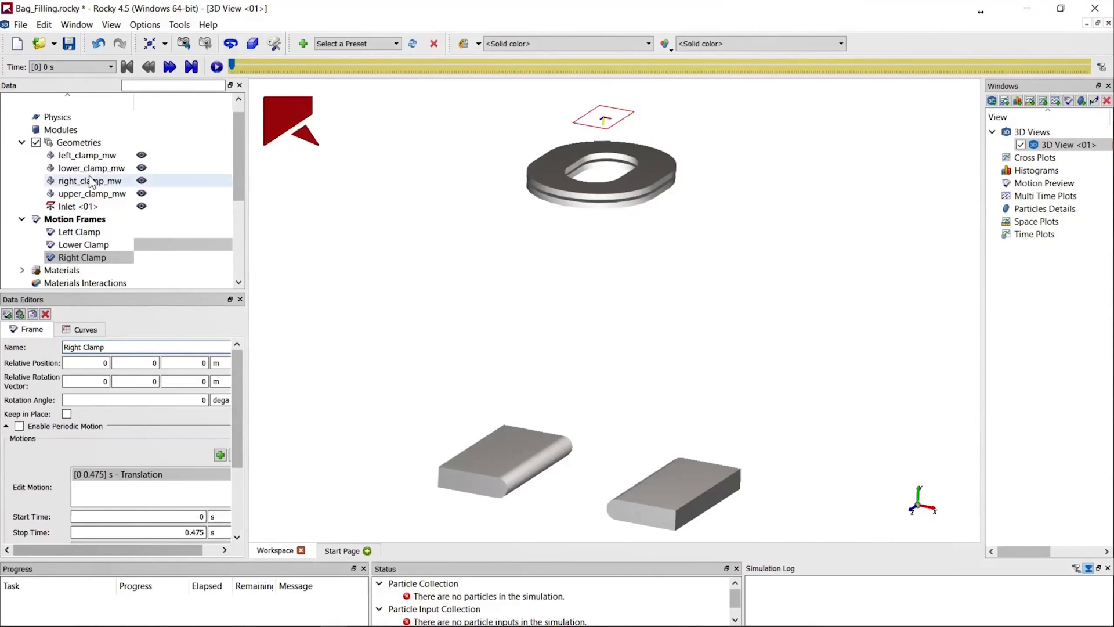
click(113, 198)
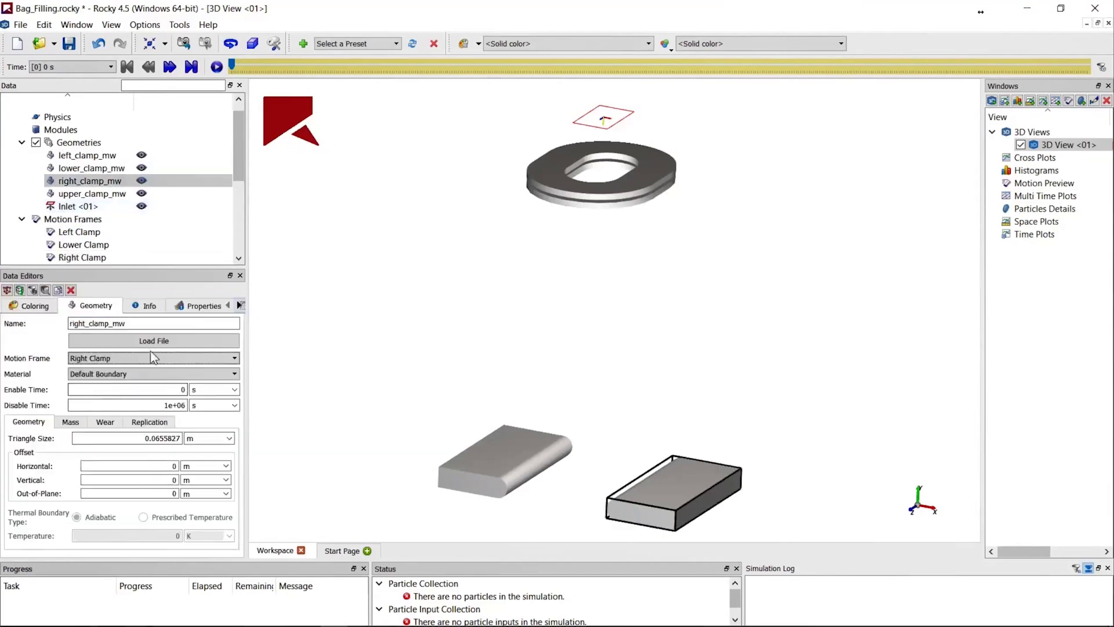
Step: Open a motion preview of the motion frames and play the clamp movement from an angled view
click(107, 219)
click(180, 326)
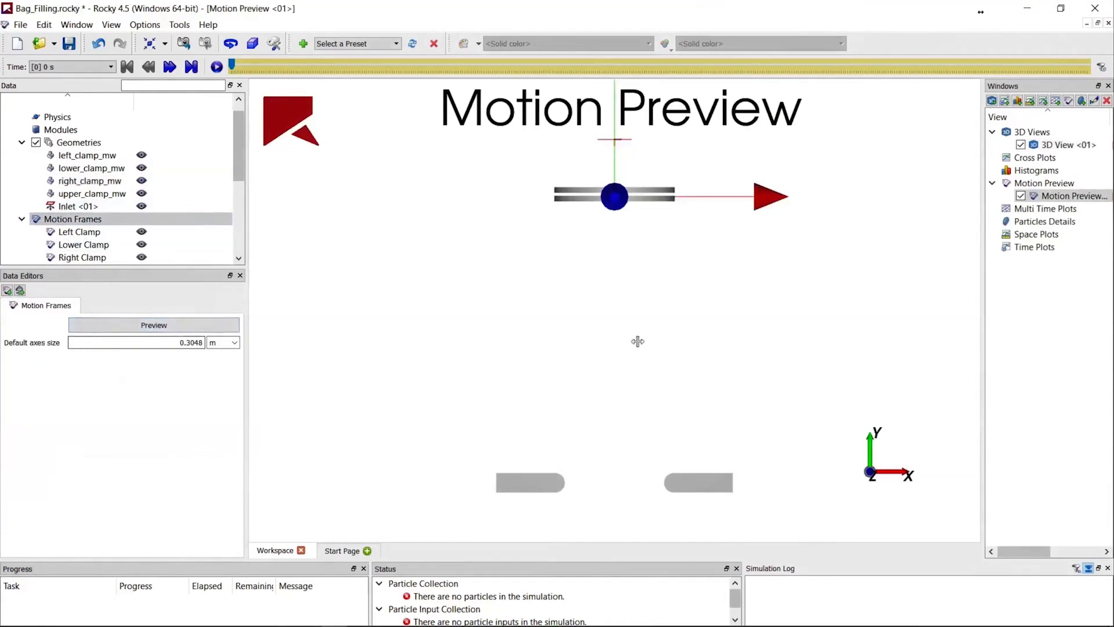
drag(629, 342, 552, 383)
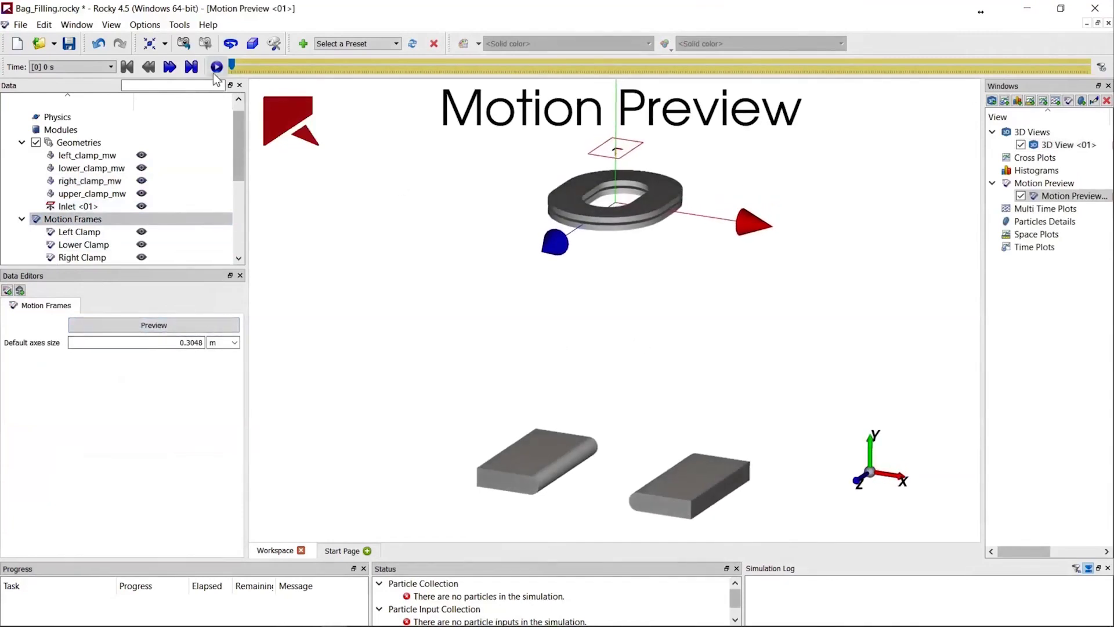
click(217, 67)
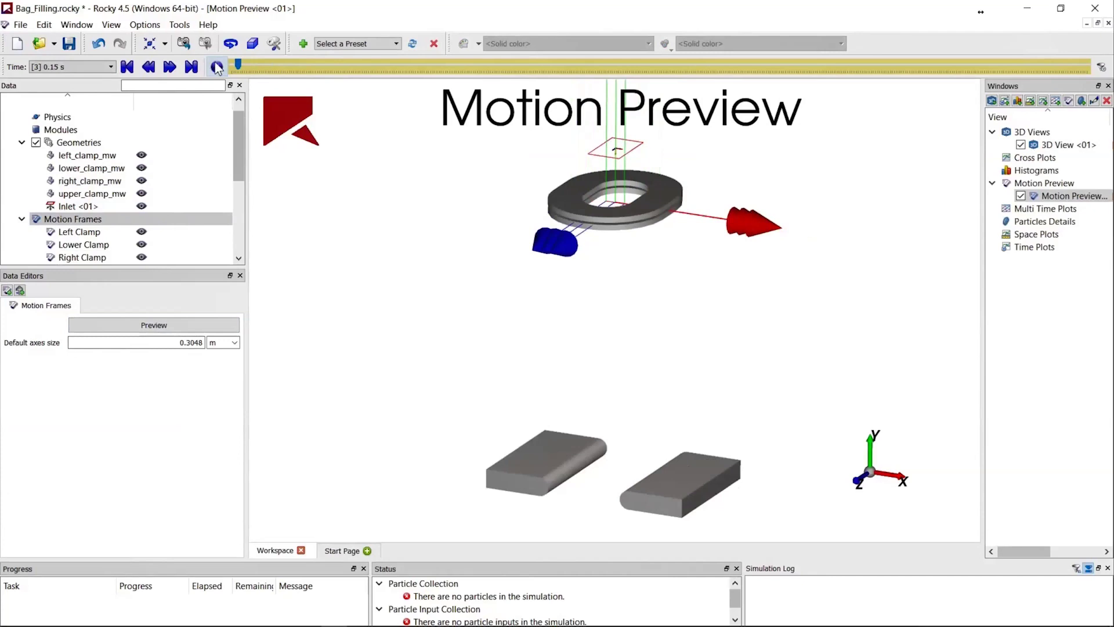
click(216, 67)
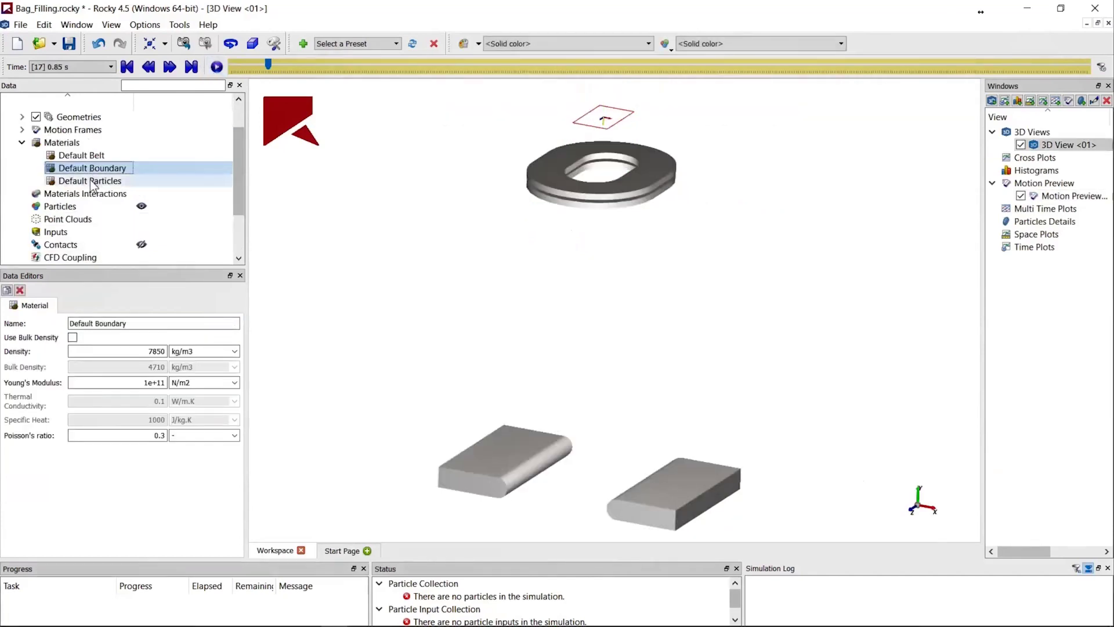
Step: Rename the default particle material as Shell Particles and set its bulk density to 1000 kg/m3
click(91, 181)
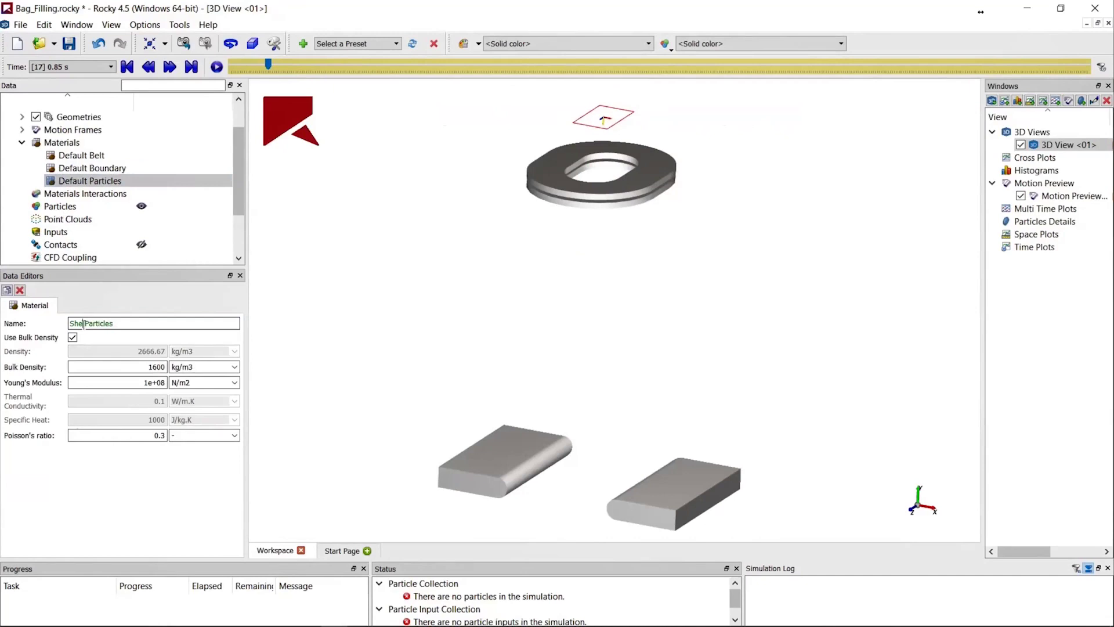
click(92, 169)
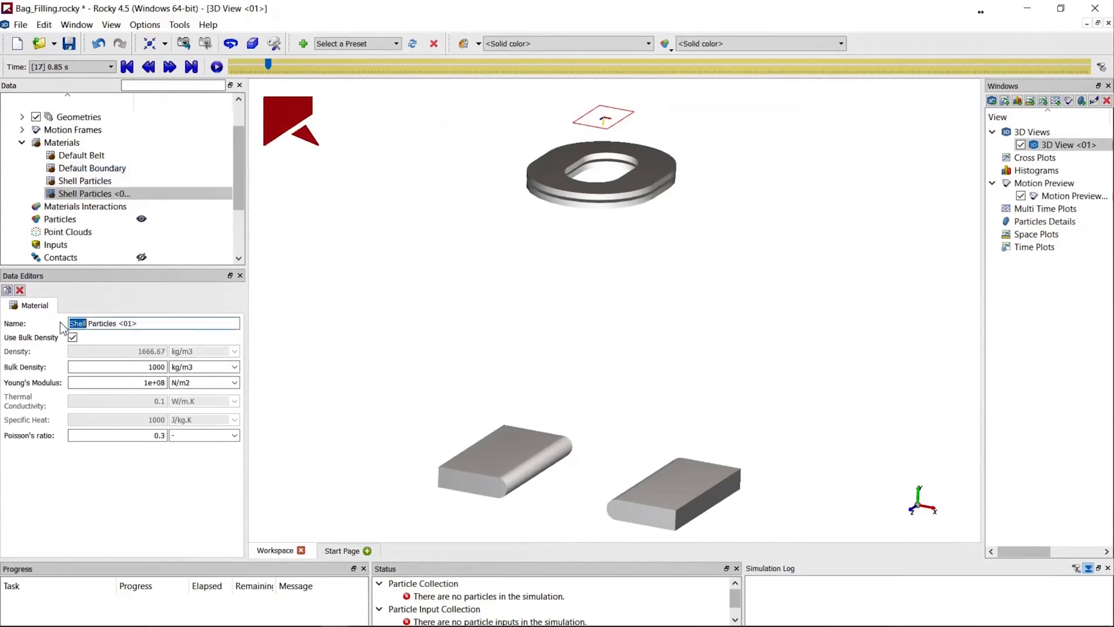
Step: Rename the duplicated shell material as Food Particles and enter 45 kg/m3 as its bulk density
text(Food)
key(shift+End)
key(Delete)
double_click(149, 367)
text(45)
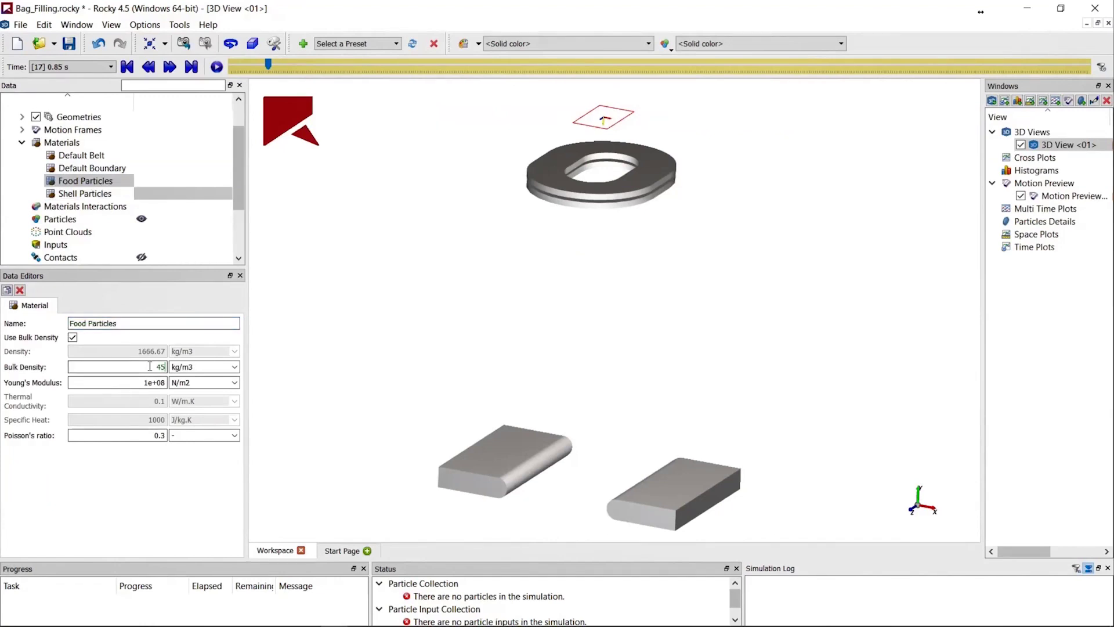
key(ctrl+z)
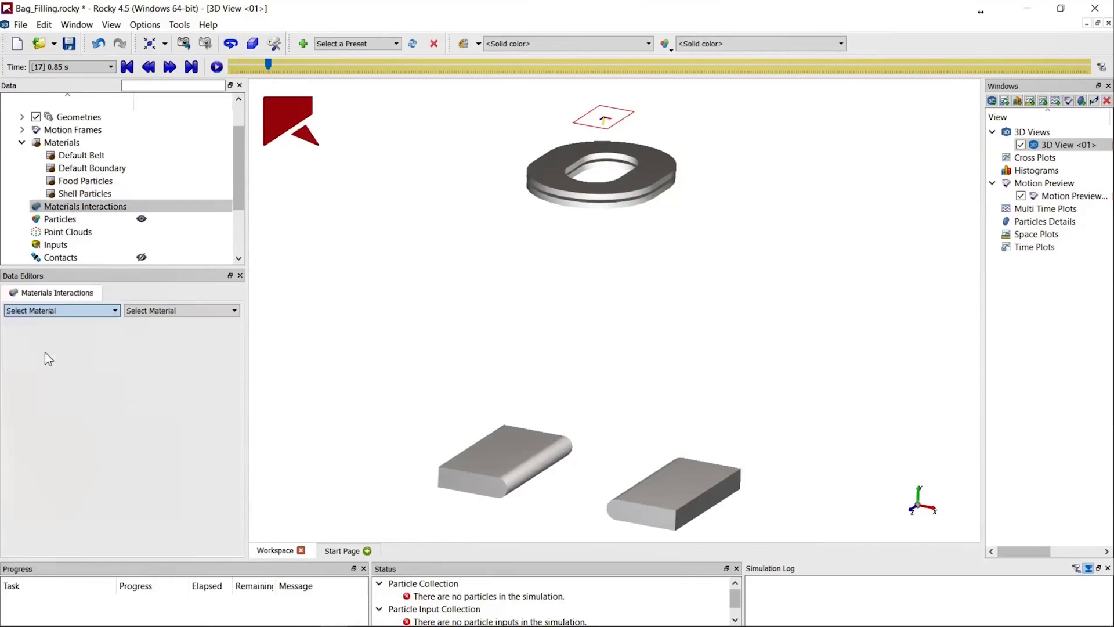
Step: Select Food Particles as both materials in the materials interactions settings
click(45, 351)
click(148, 311)
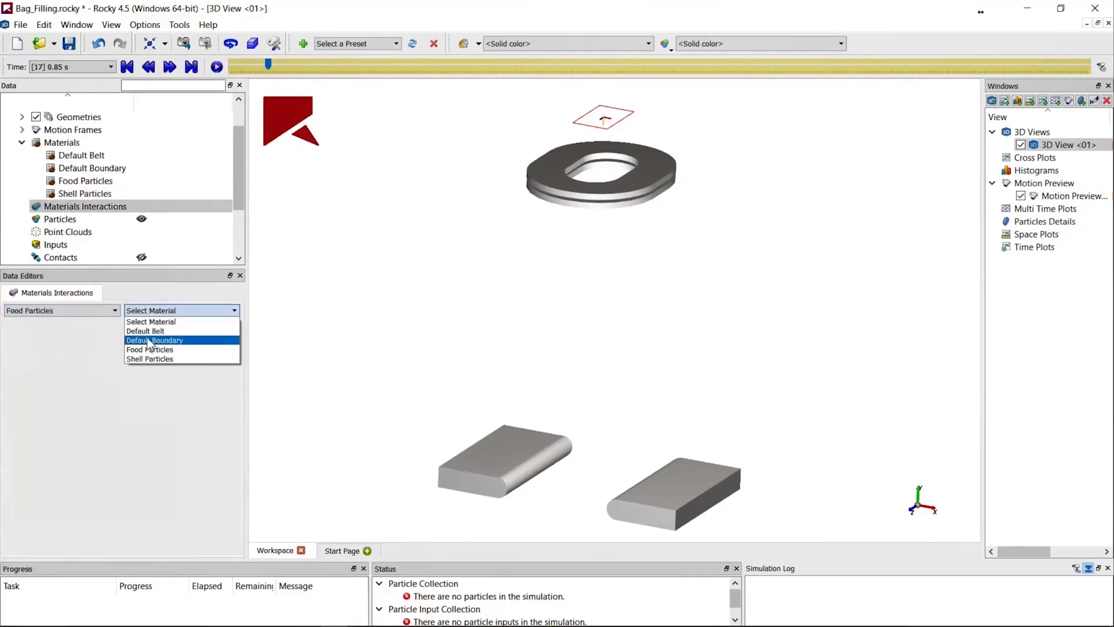
click(150, 350)
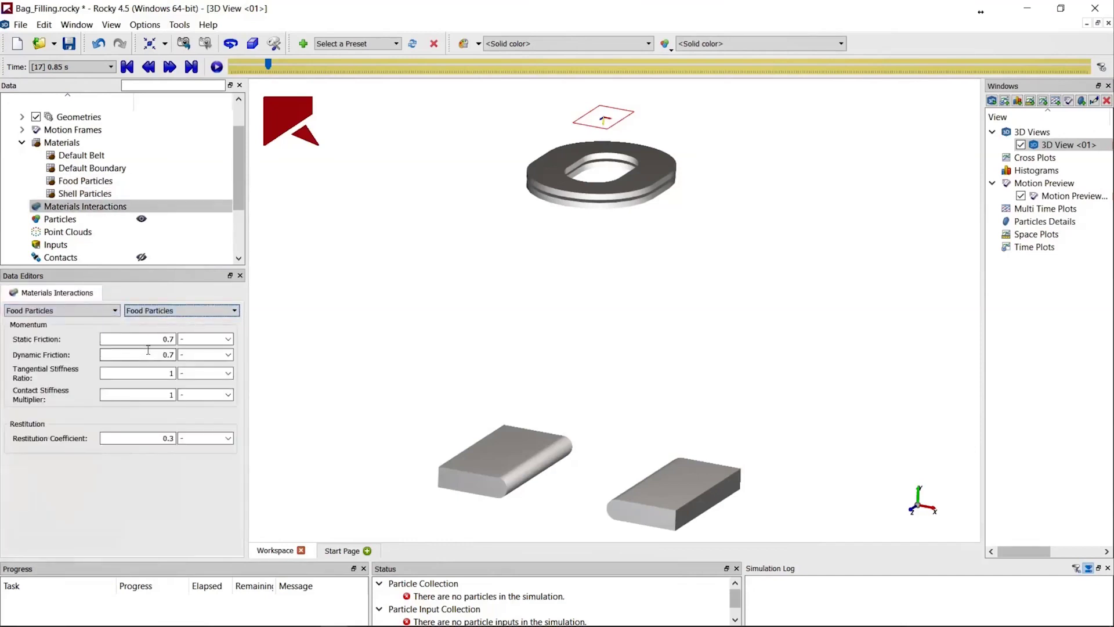
Step: Create a sphero-polyhedron particle named Almond Particles and open its detailed particle view
scroll(226, 191, down, 2)
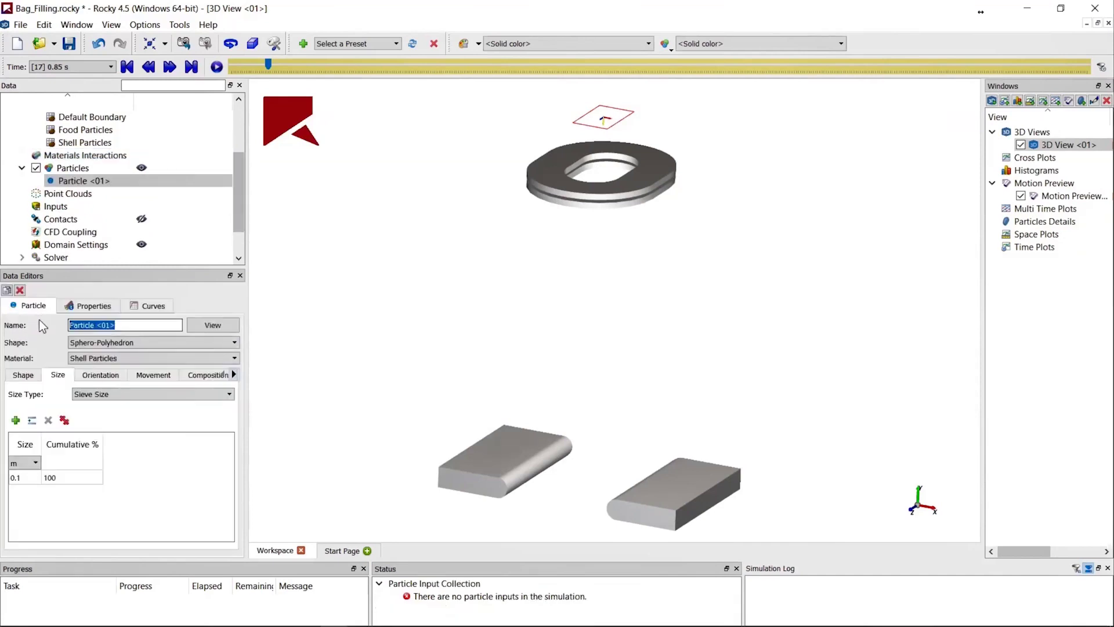
text(Almond Particle)
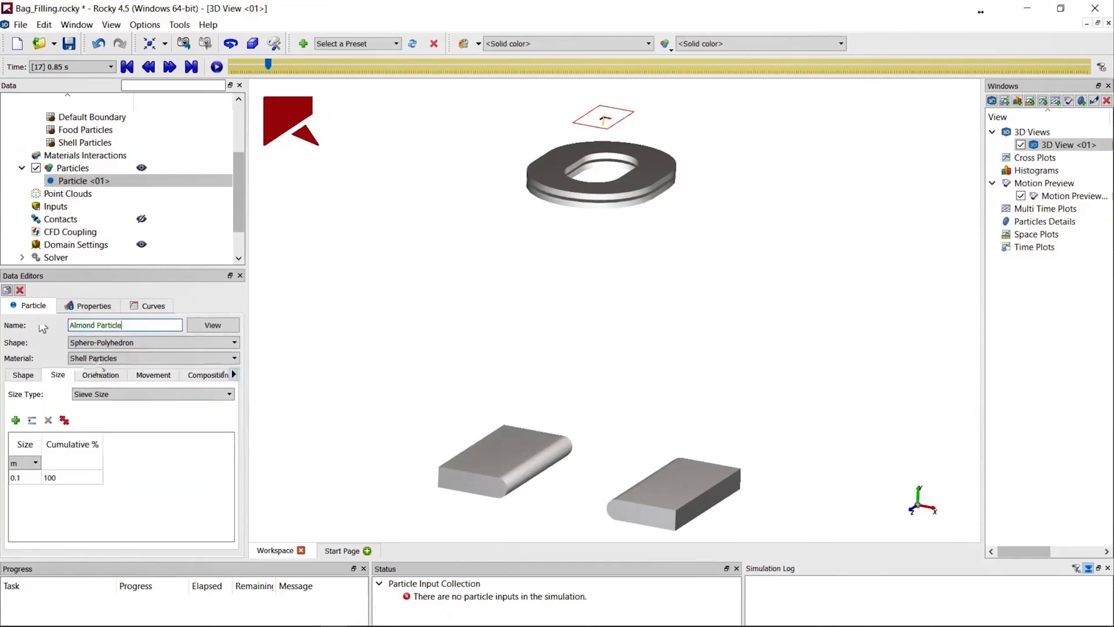
text(s)
click(212, 325)
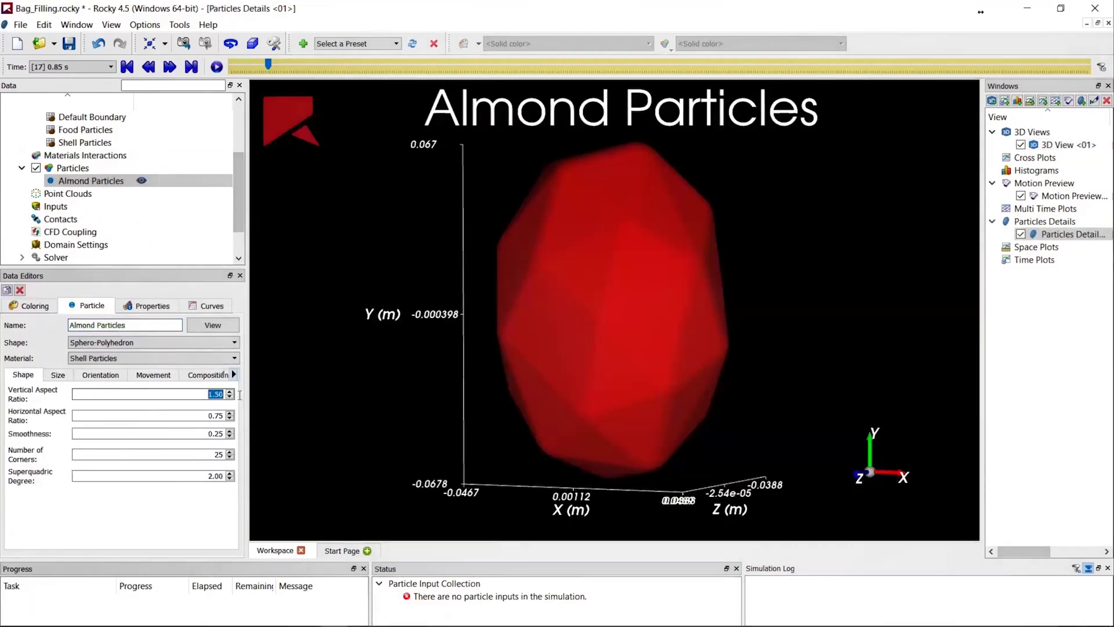
Step: Shape the almond particle with vertical aspect ratio 2.00, horizontal aspect ratio 0.70, smoothness 0.10 and 32 corners
text(2)
click(209, 416)
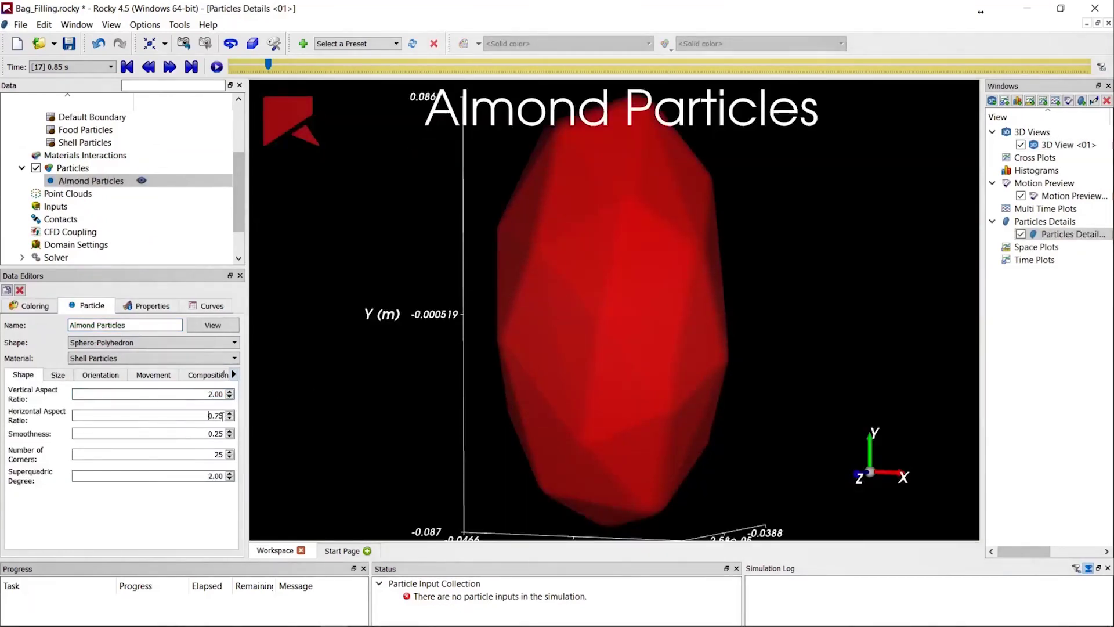
click(230, 419)
click(229, 436)
click(230, 437)
click(229, 436)
click(229, 452)
click(229, 451)
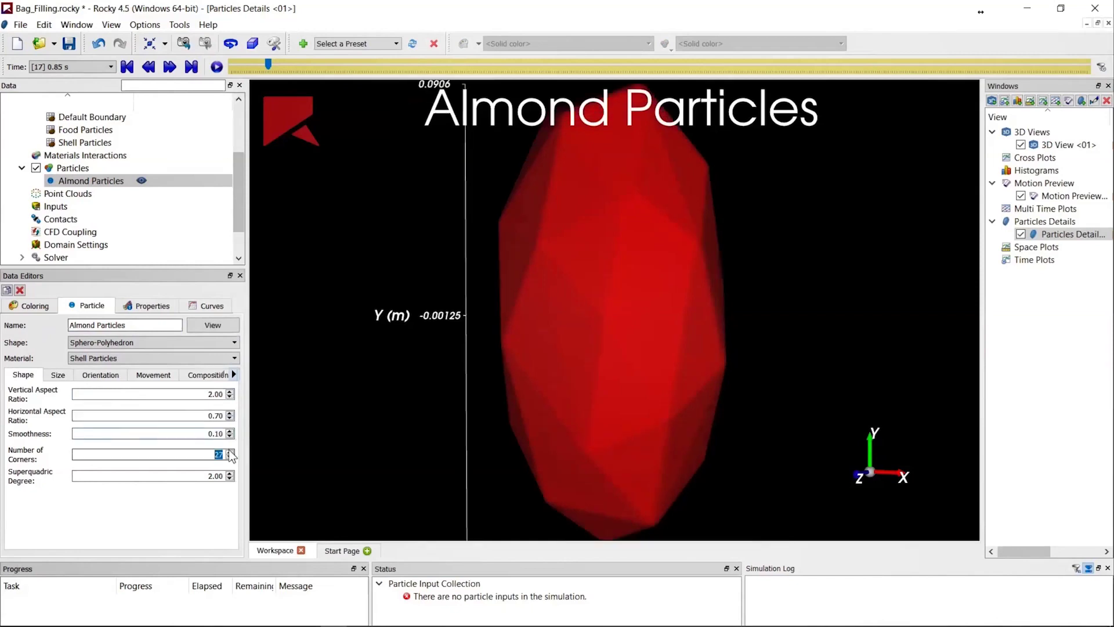
click(230, 452)
click(230, 451)
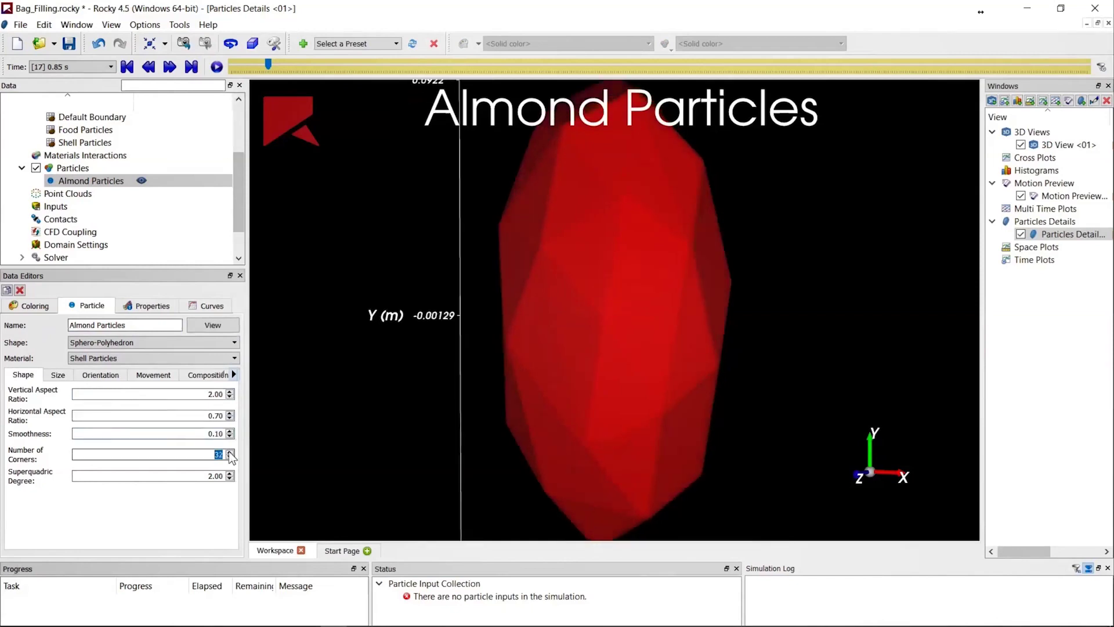
Step: Increase the almond particle's number of corners to 35
click(229, 452)
click(230, 452)
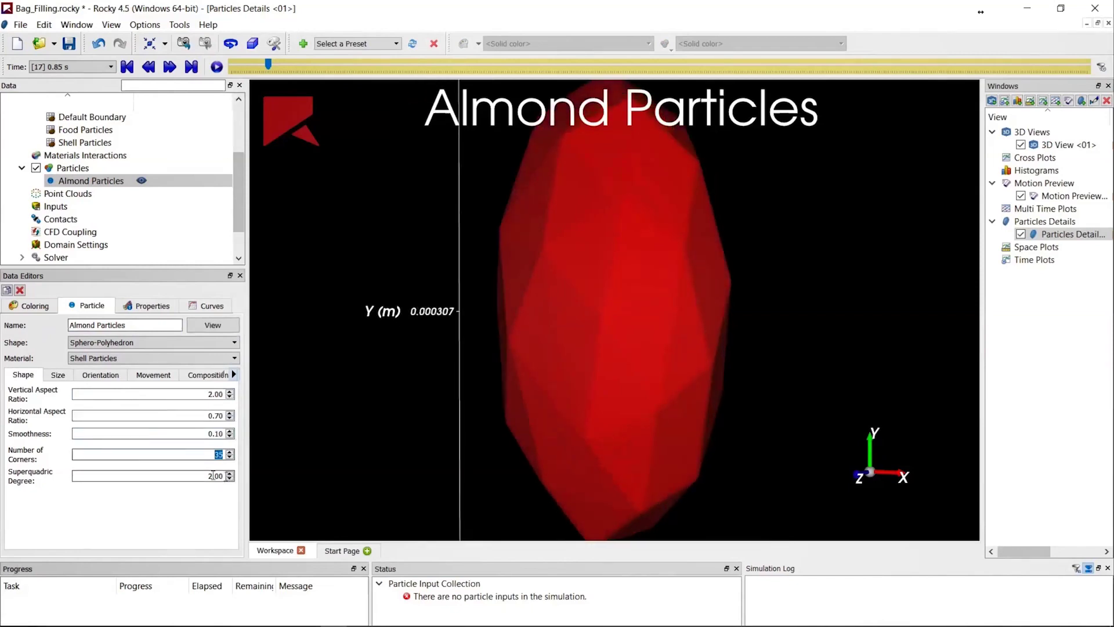
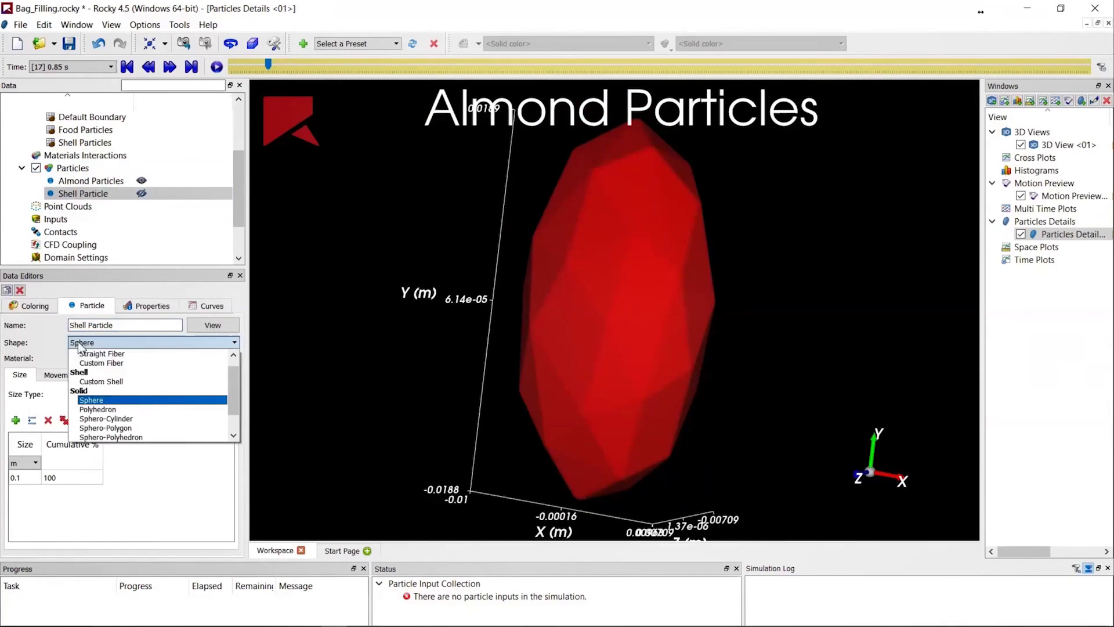
Step: Define Shell Particle as a custom shell and open its size settings
click(91, 400)
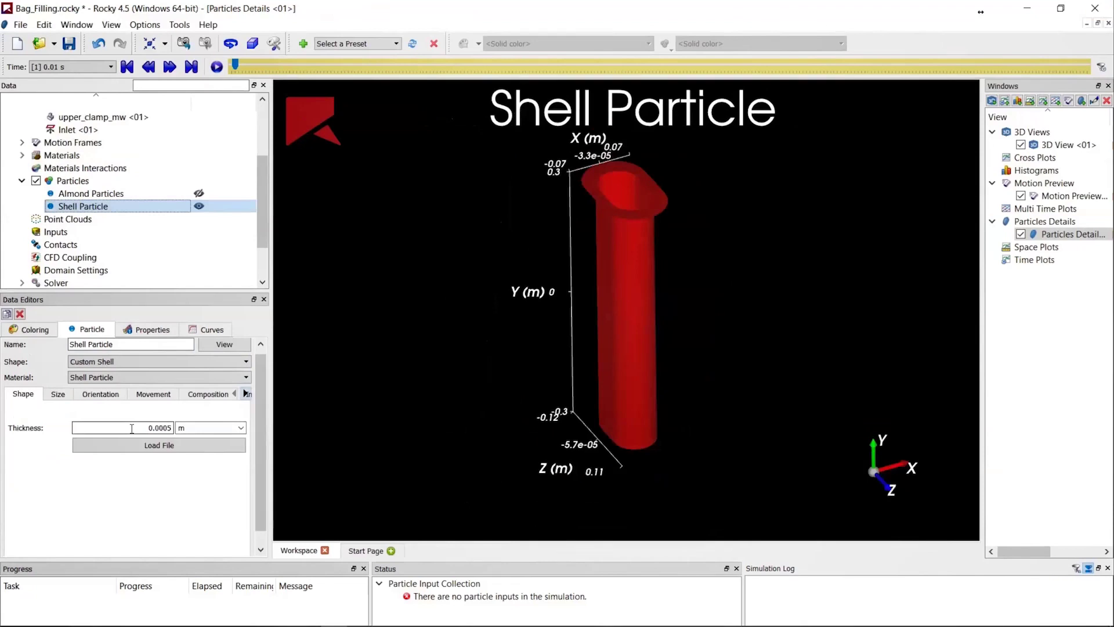
drag(381, 367, 430, 364)
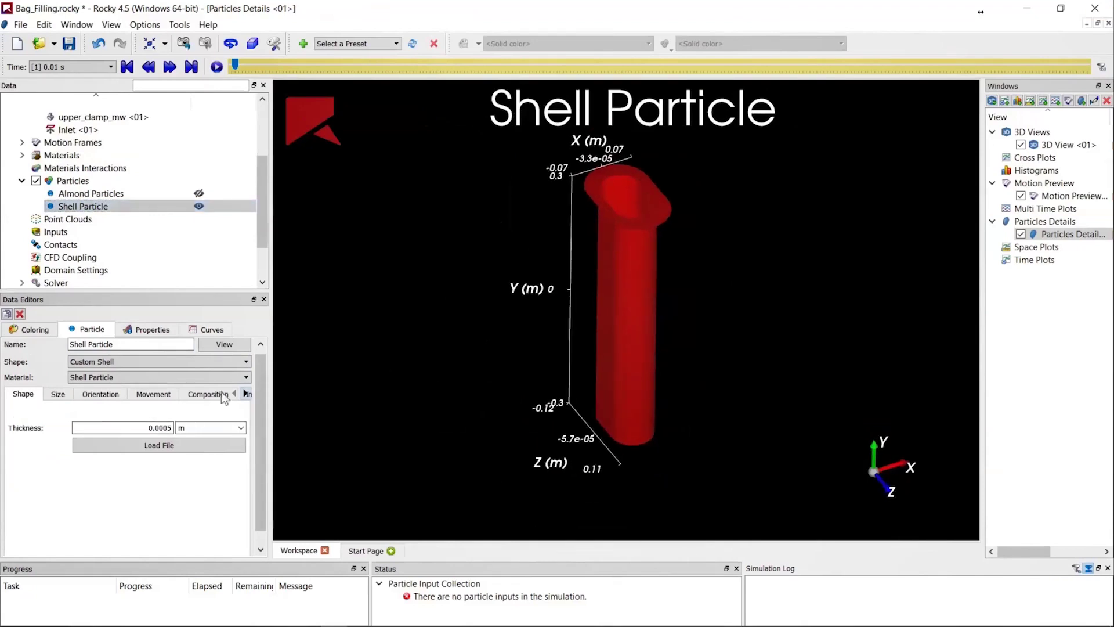
click(58, 394)
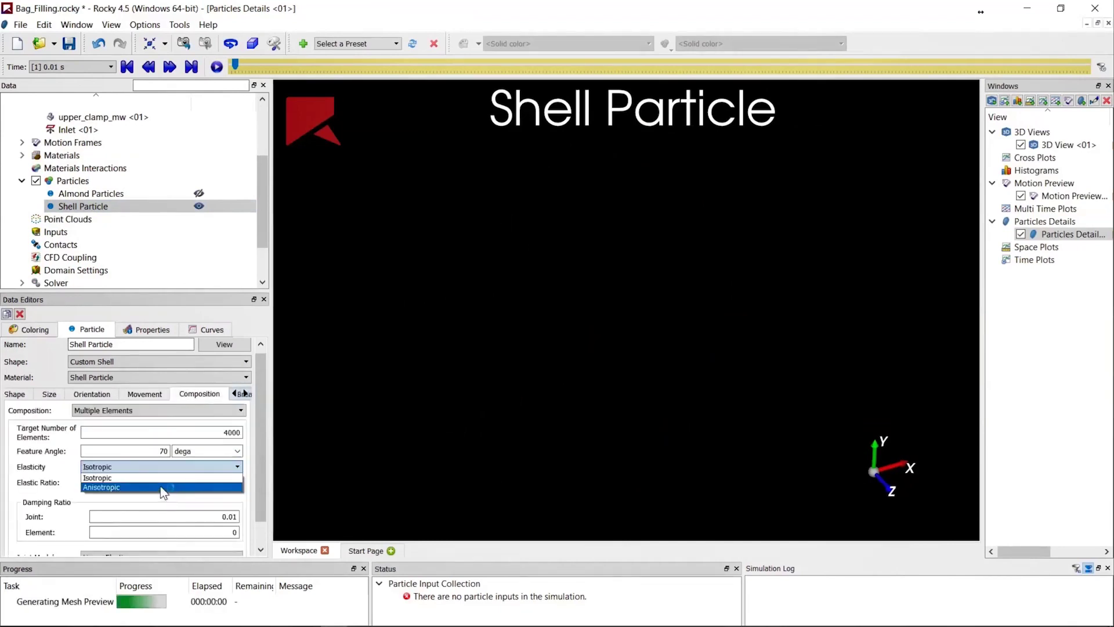
Step: Set the shell particle's elasticity to Anisotropic with a bending elastic ratio of 0.01
click(164, 490)
scroll(260, 475, down, 1)
double_click(233, 499)
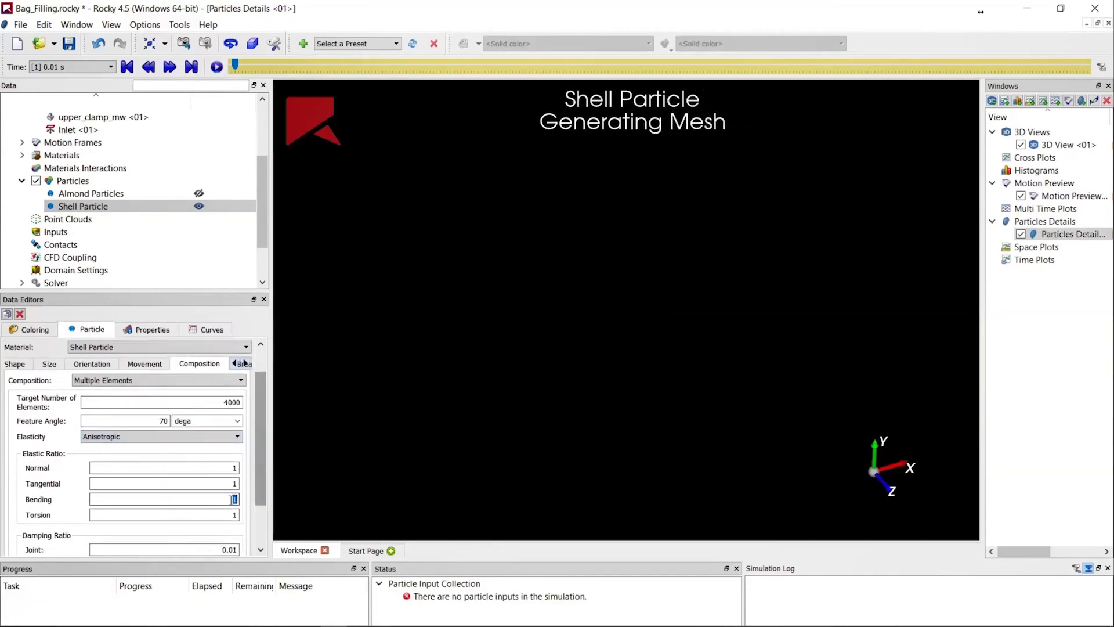
text(0.01)
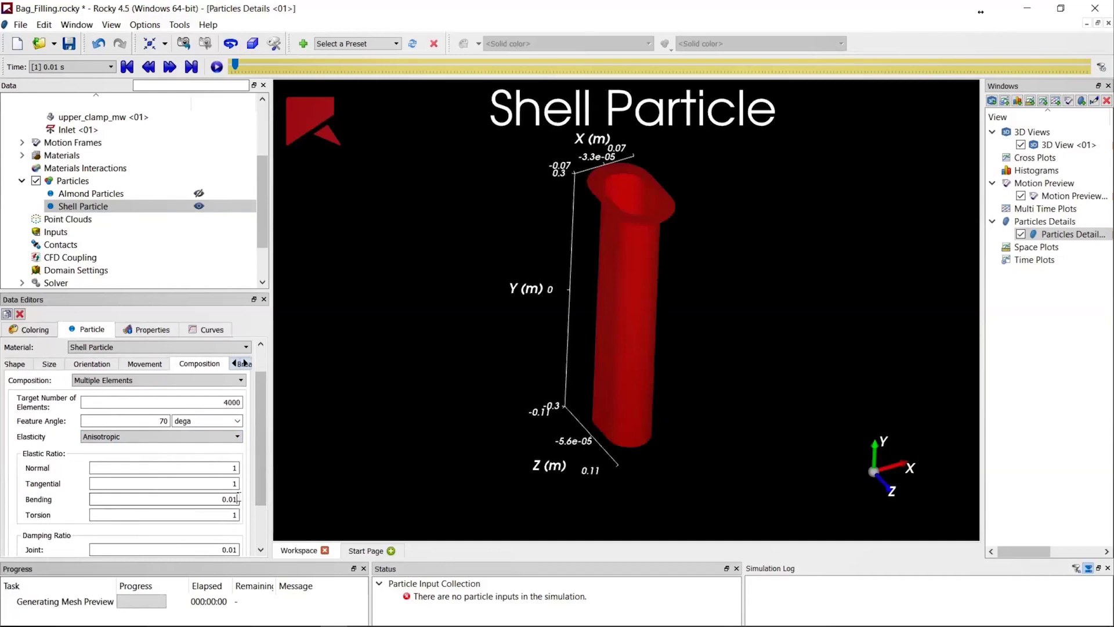
key(ctrl+z)
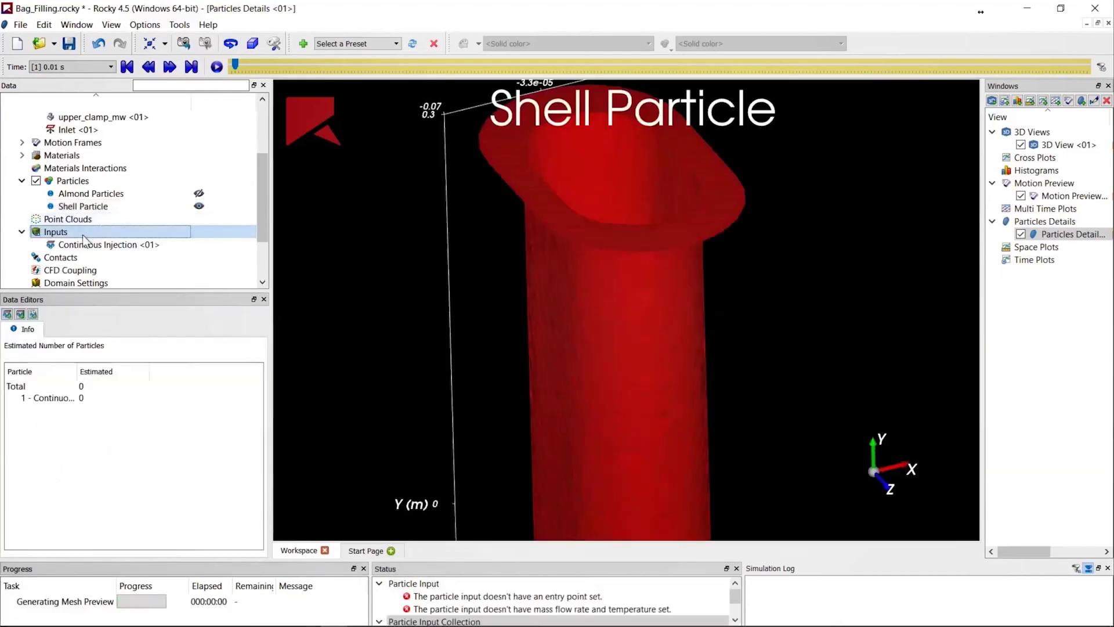
Step: Show the 3D view and assign Inlet <01> as the entry point of Continuous Injection <01>
click(96, 244)
double_click(1068, 144)
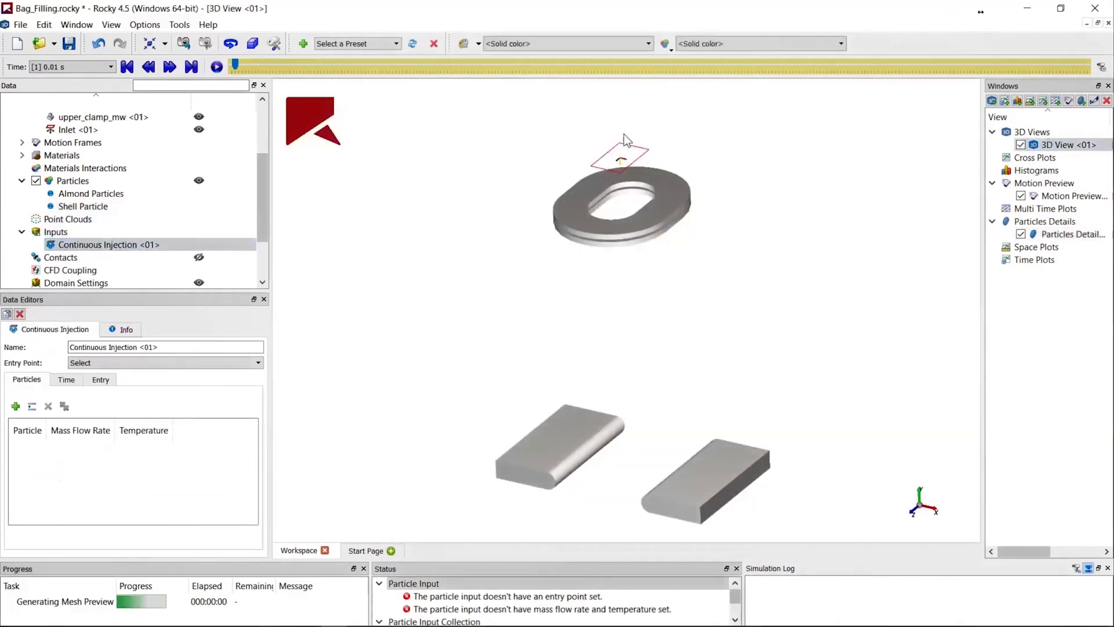
click(115, 364)
click(95, 384)
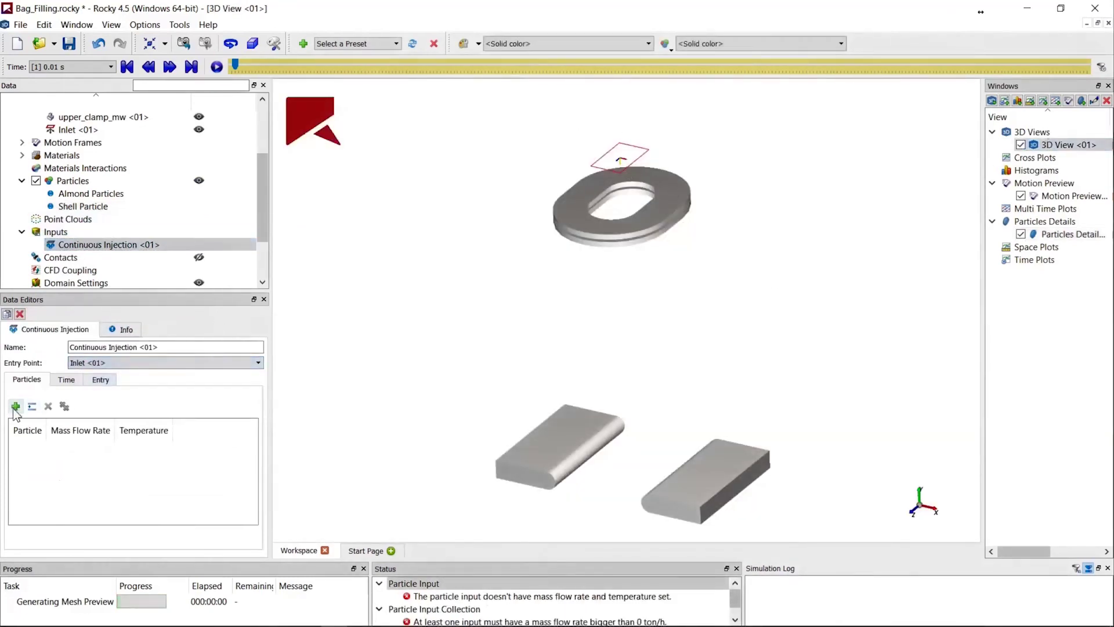
Step: Add Almond Particles with a mass flow rate in t/h to the continuous injection and set its start time to 0.5 s
click(16, 407)
click(35, 466)
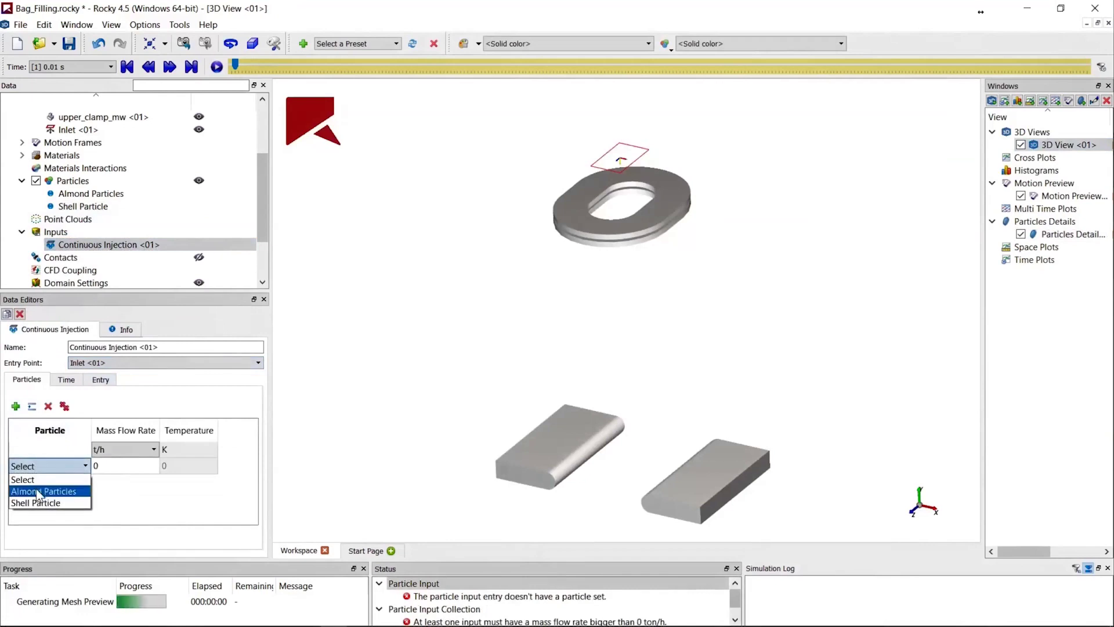
click(38, 492)
click(121, 466)
text(3.)
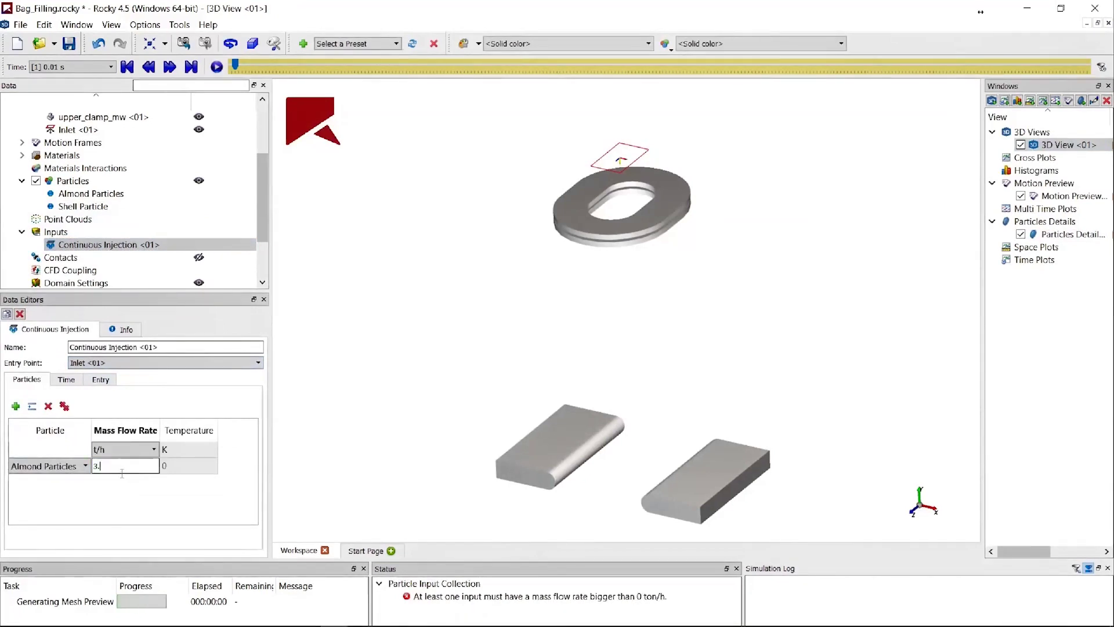
key(Return)
click(66, 380)
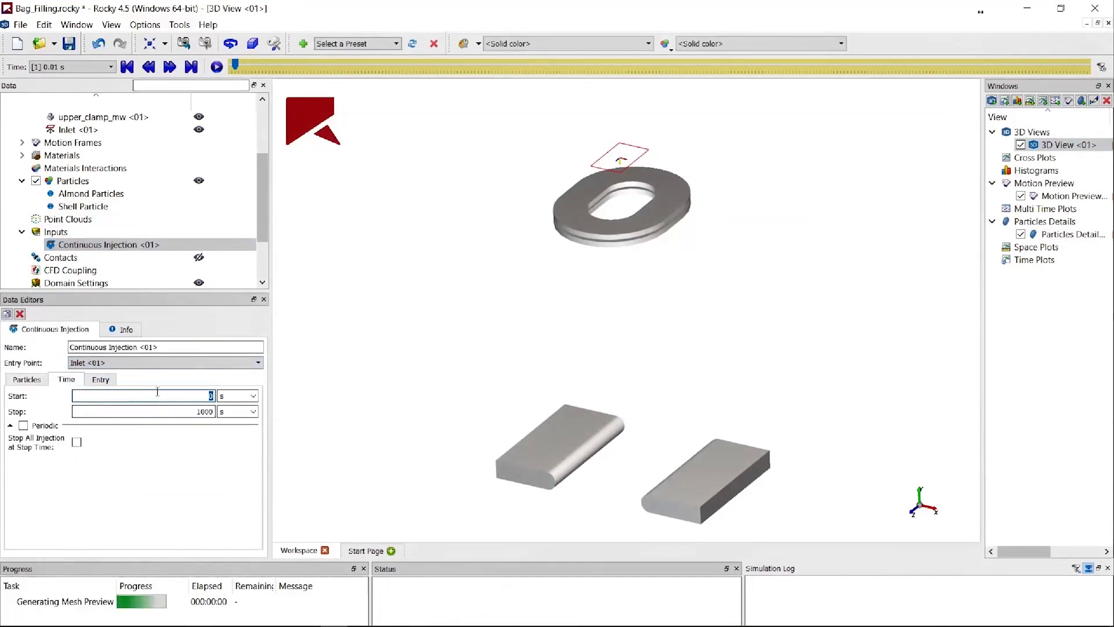
text(0.5)
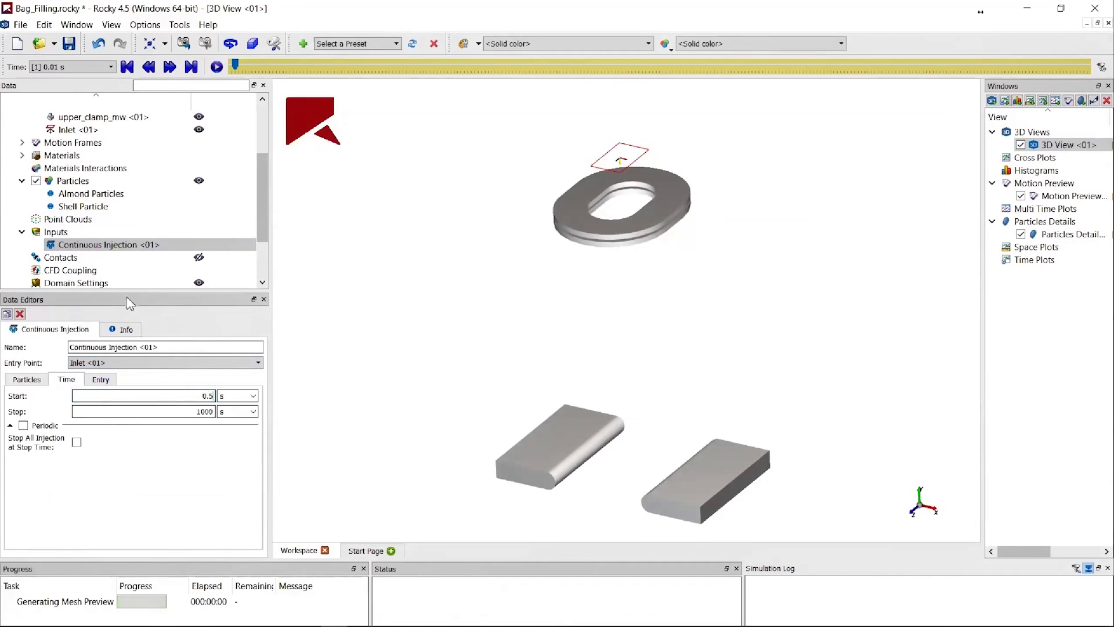
Step: Create a custom input and select Shell Particle as its particle
click(56, 232)
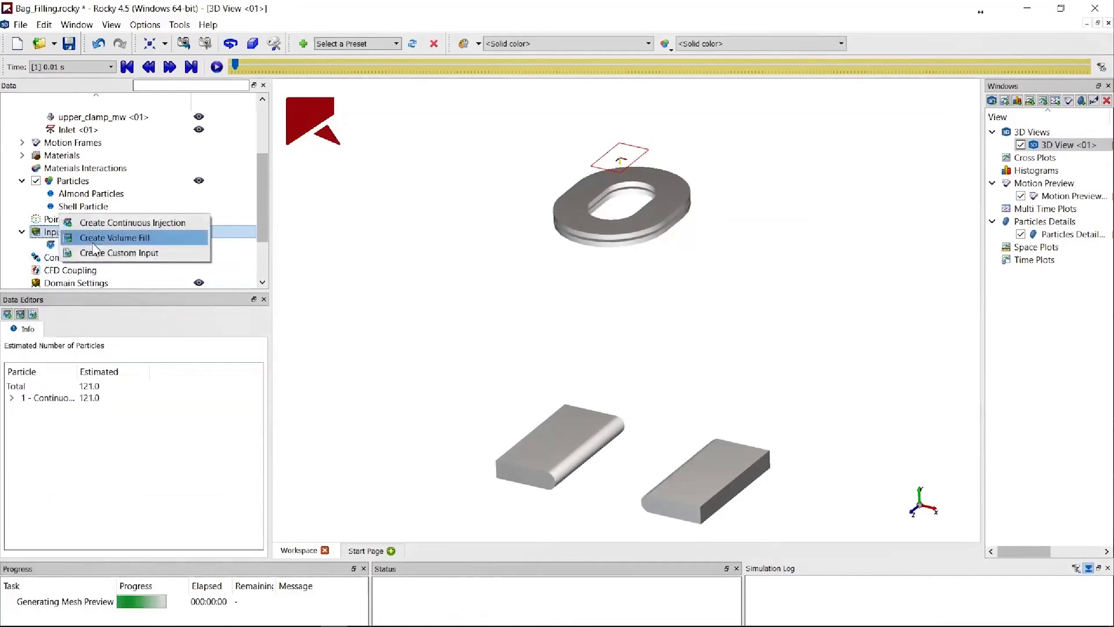
click(82, 254)
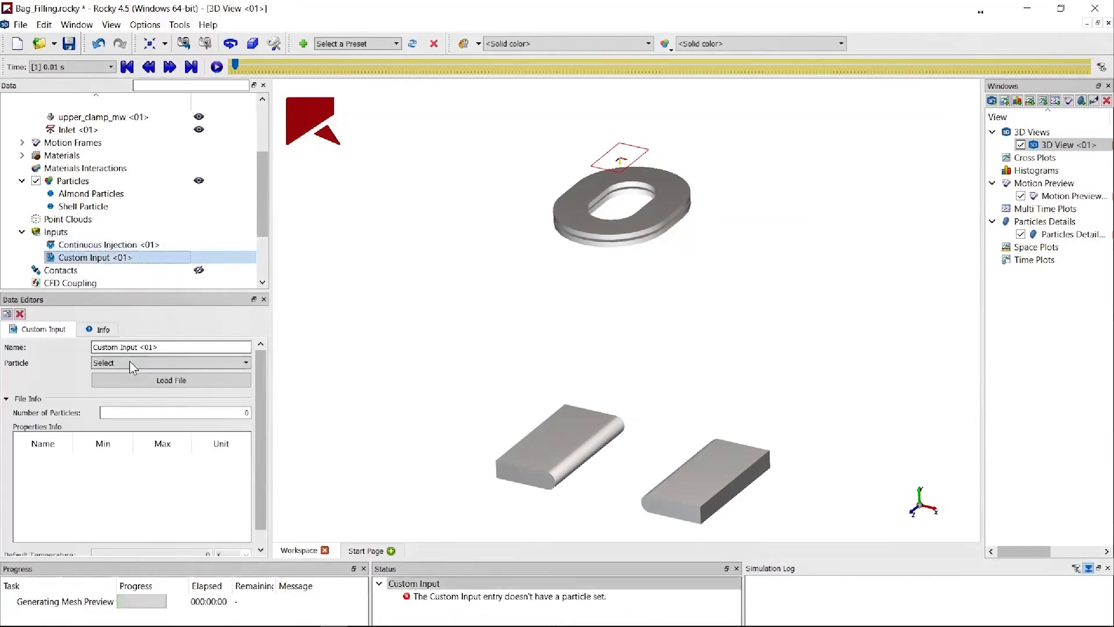
click(119, 365)
click(119, 399)
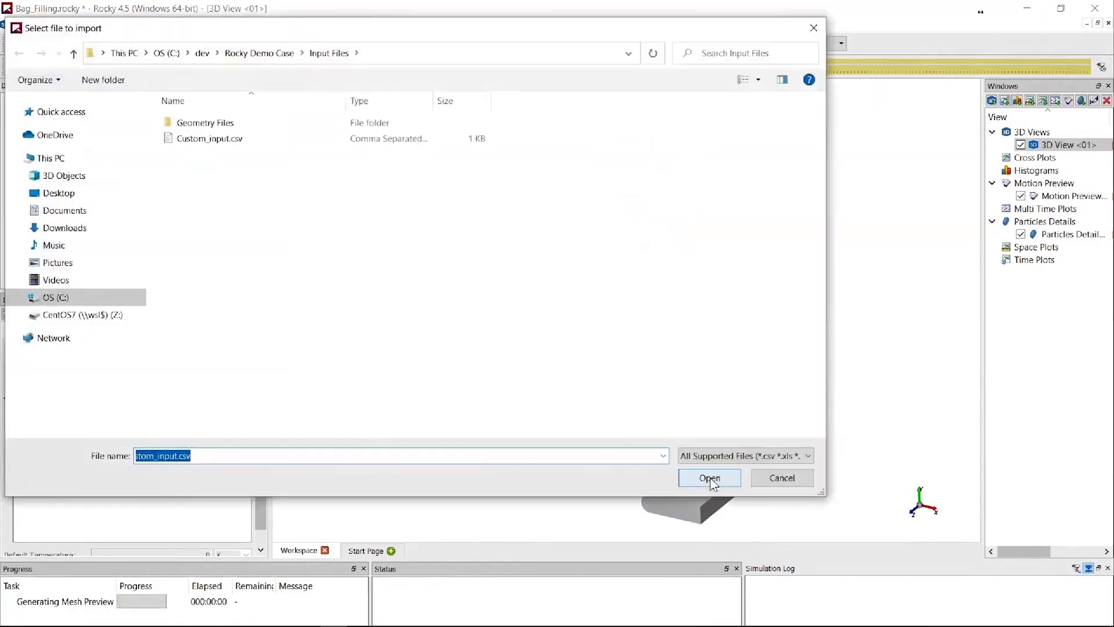
Step: Check the contents of Custom_input.csv in Notepad++ and load that file into the custom input
click(224, 141)
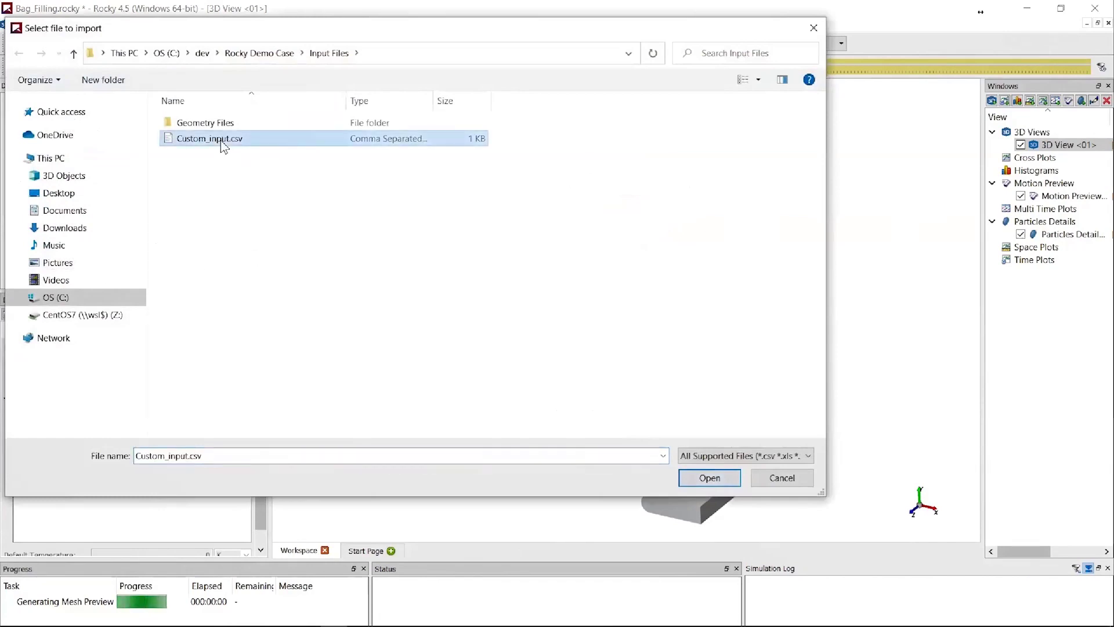
right_click(221, 142)
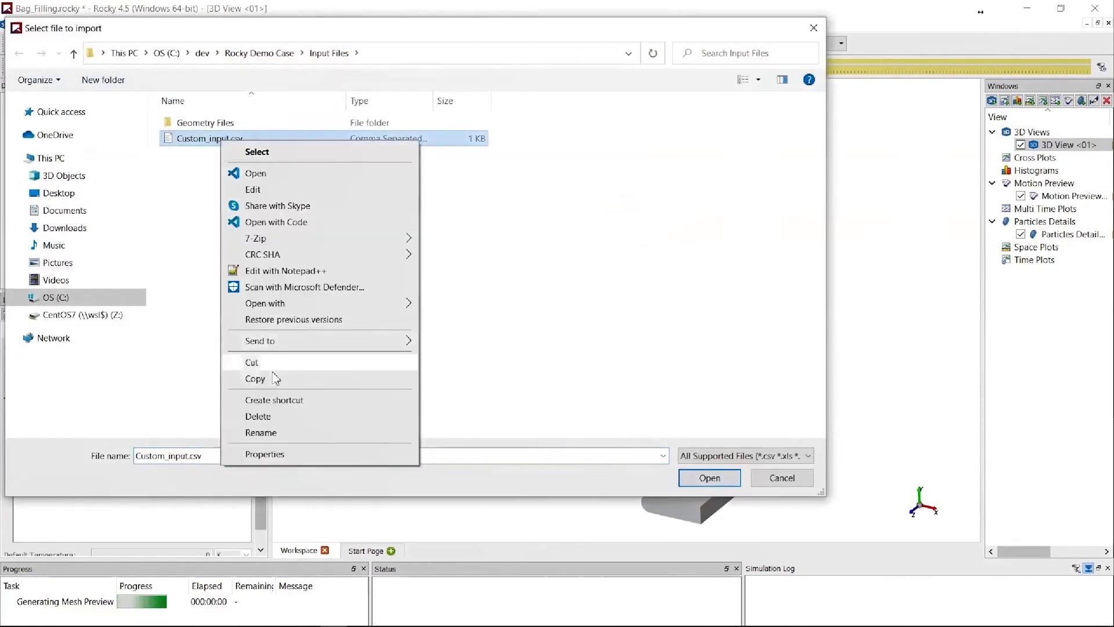
click(267, 270)
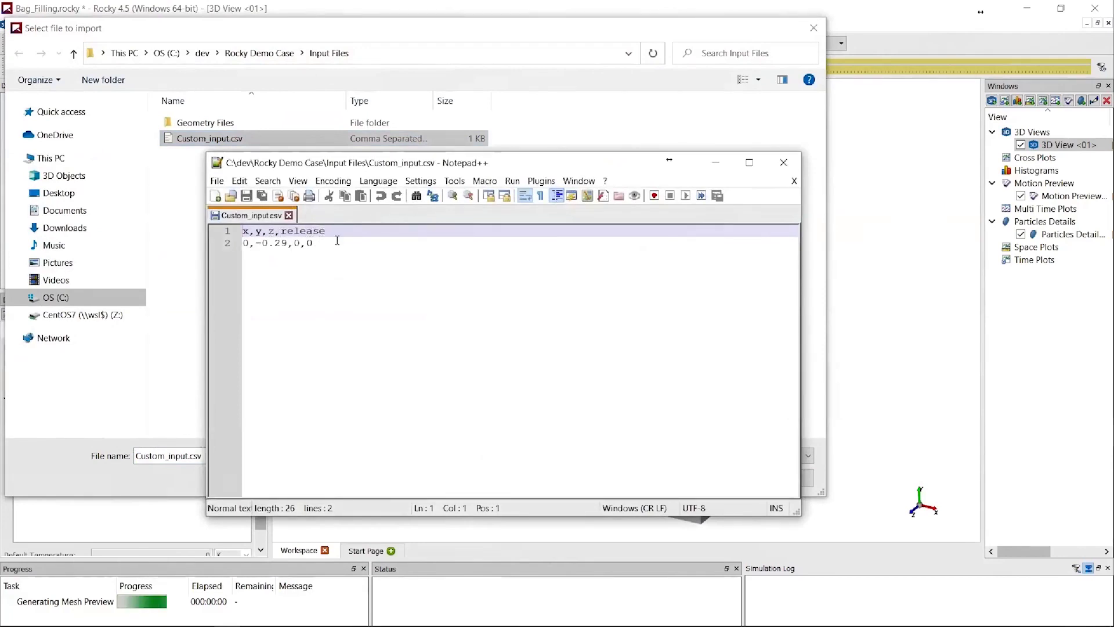
click(783, 163)
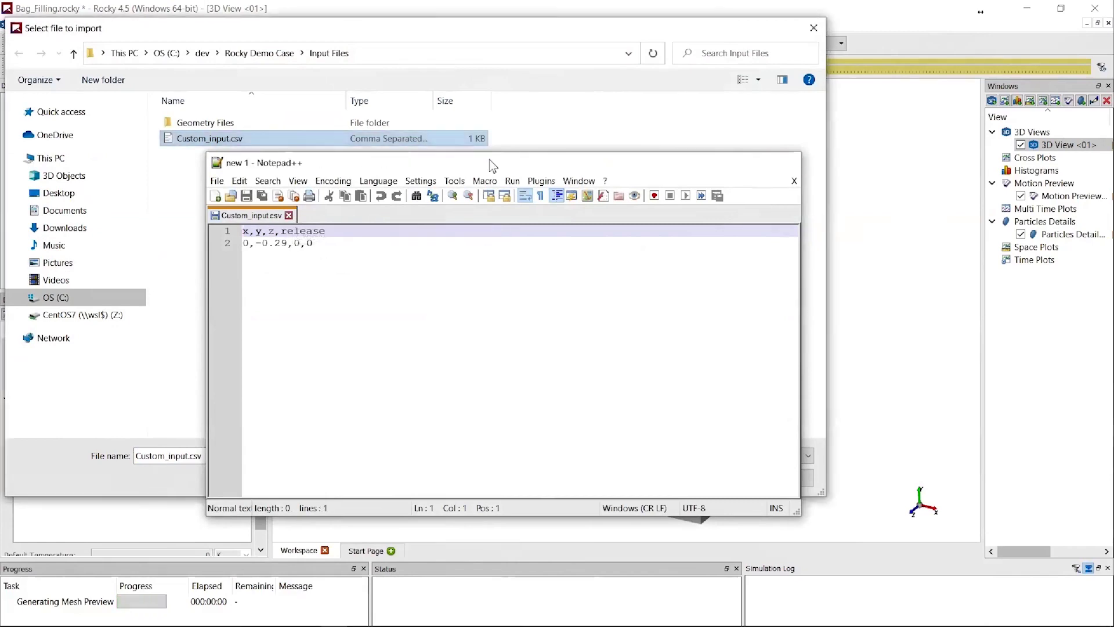
double_click(281, 140)
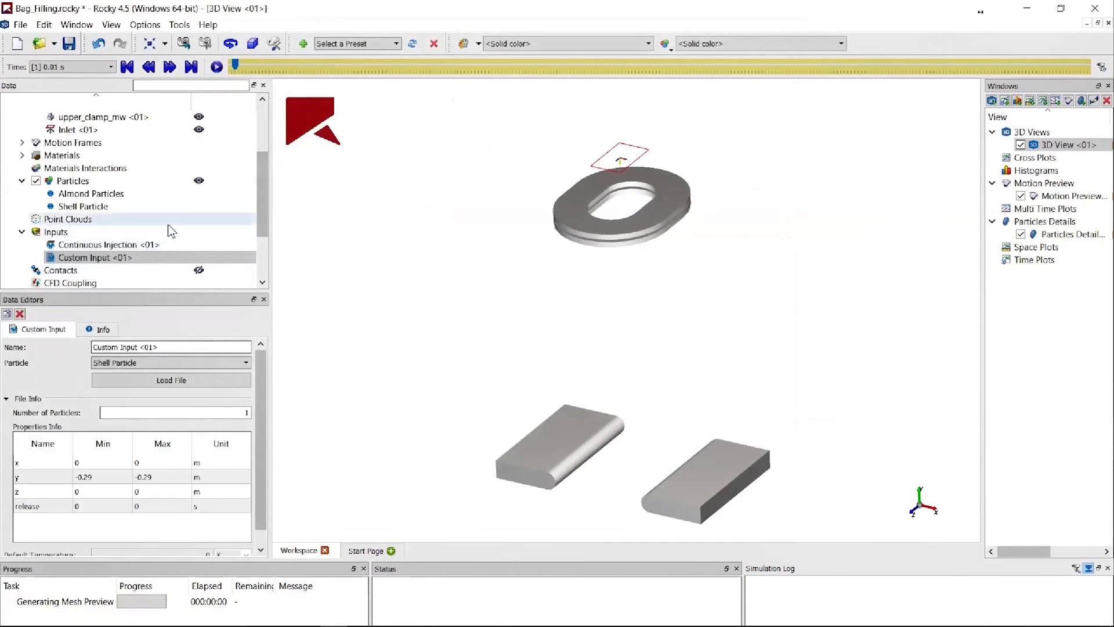
Step: Set the solver's simulation duration to 2.5 s and the simulation output frequency to 0.01 s
scroll(169, 226, down, 1)
scroll(168, 226, down, 1)
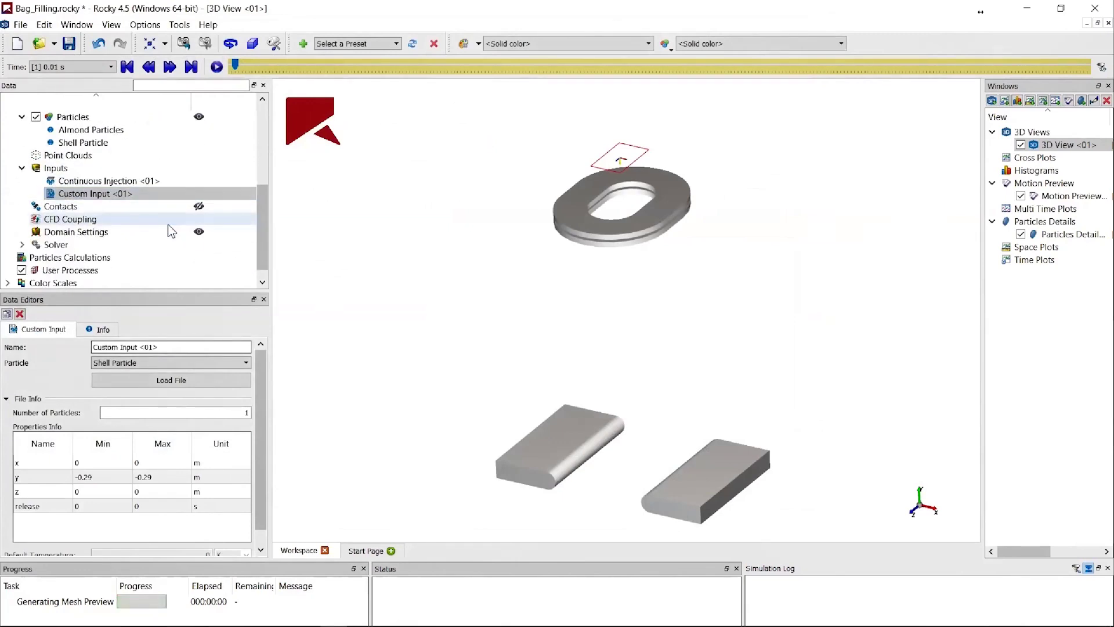
scroll(143, 241, up, 1)
click(77, 270)
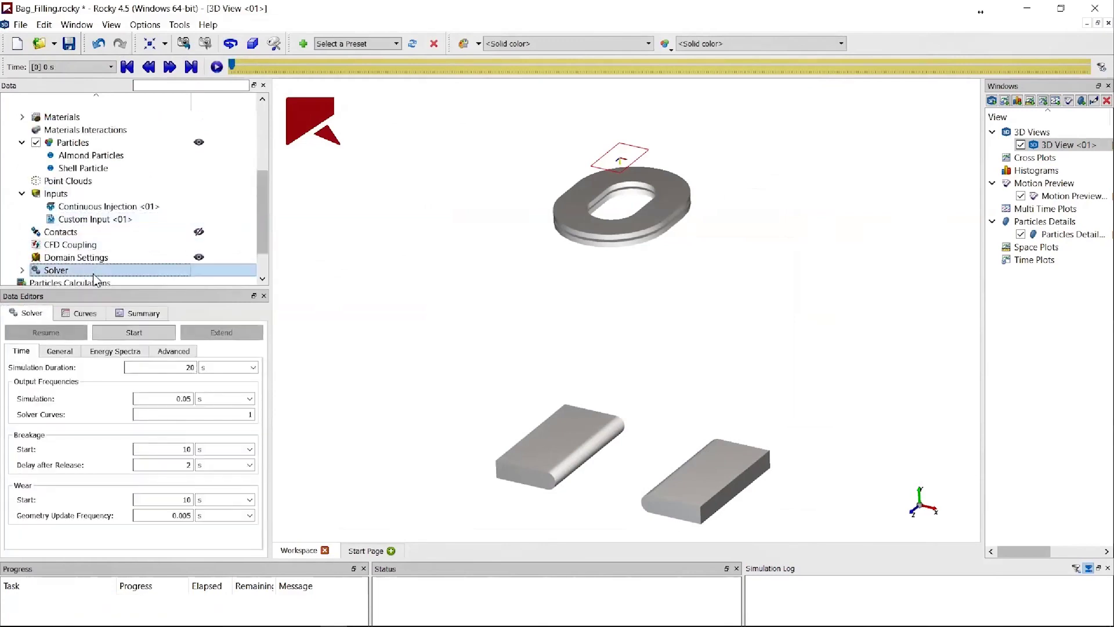
double_click(178, 367)
text(2.5)
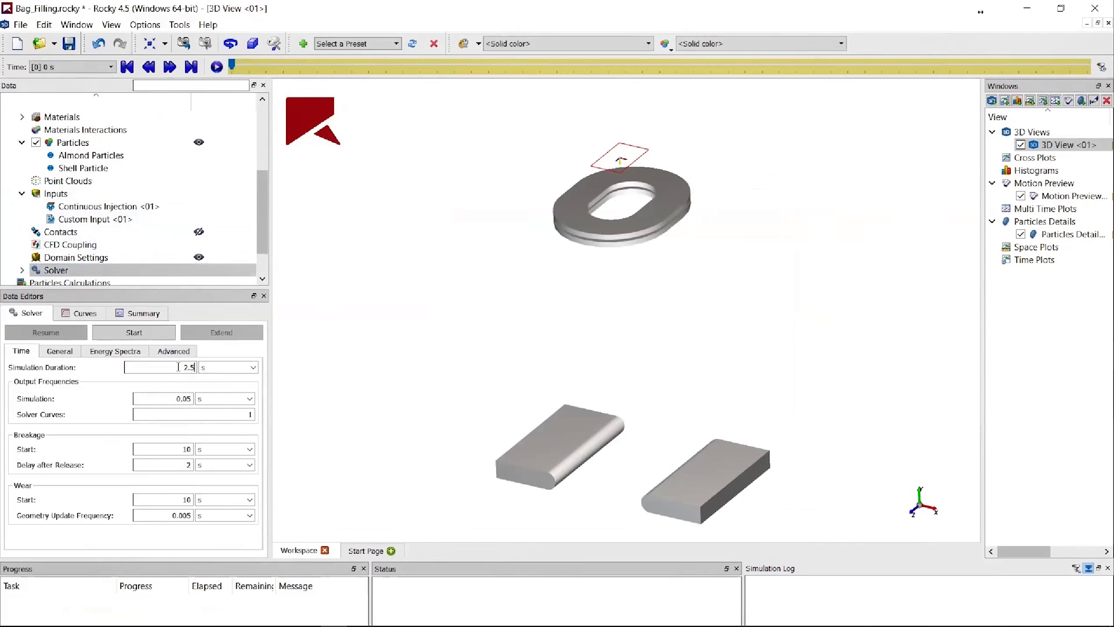
double_click(174, 398)
text(0.01)
Step: Review the solver's general execution settings and start the simulation
click(63, 355)
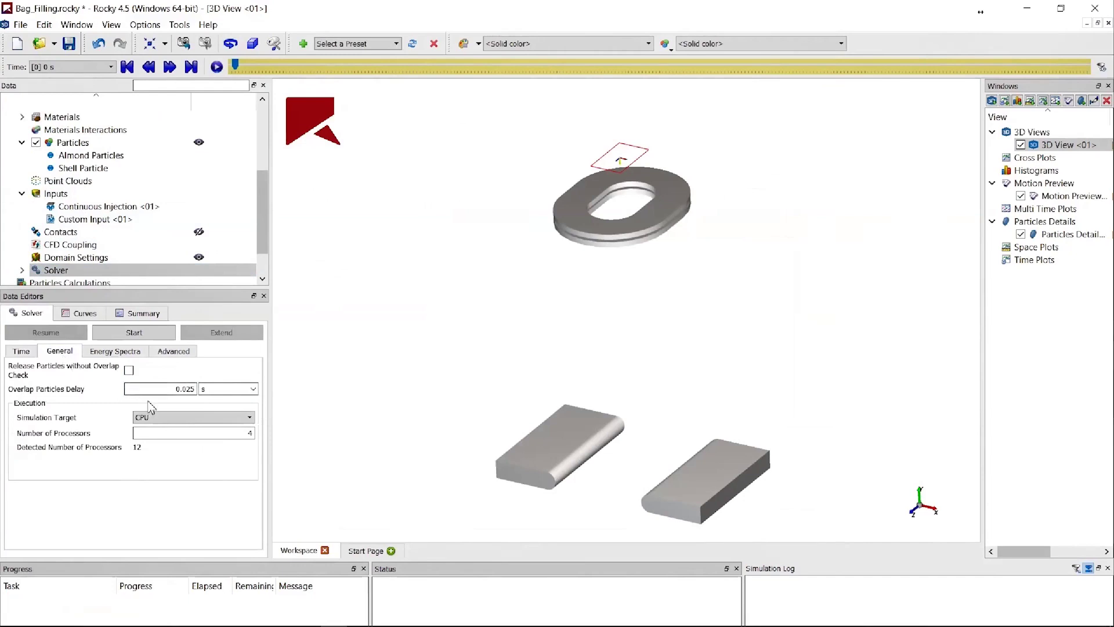
click(138, 334)
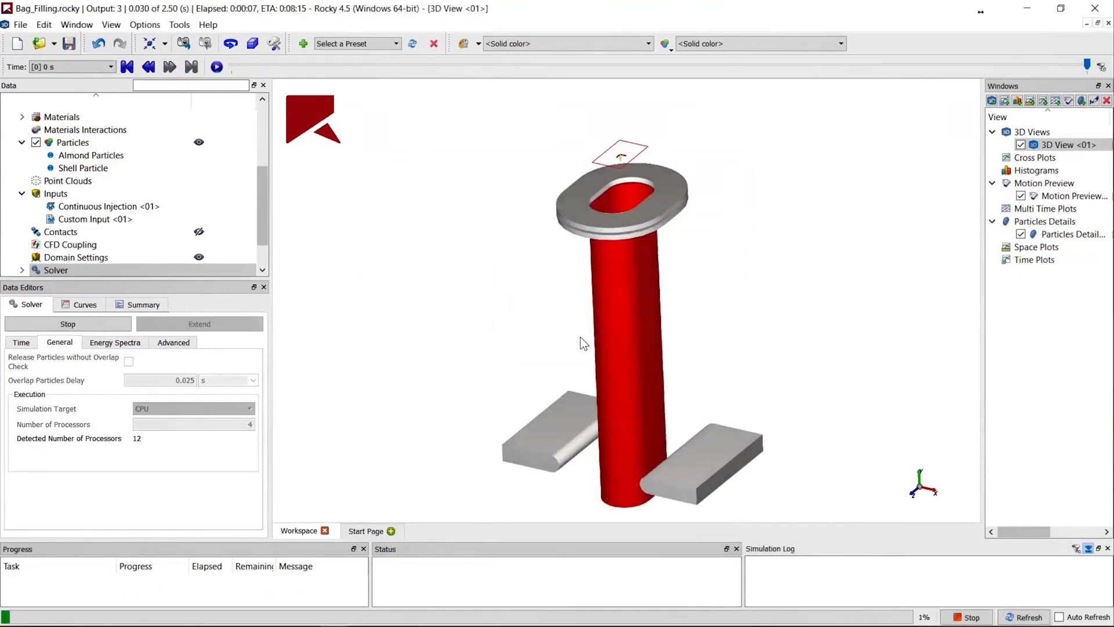
drag(580, 336, 592, 314)
middle_drag(593, 314, 573, 283)
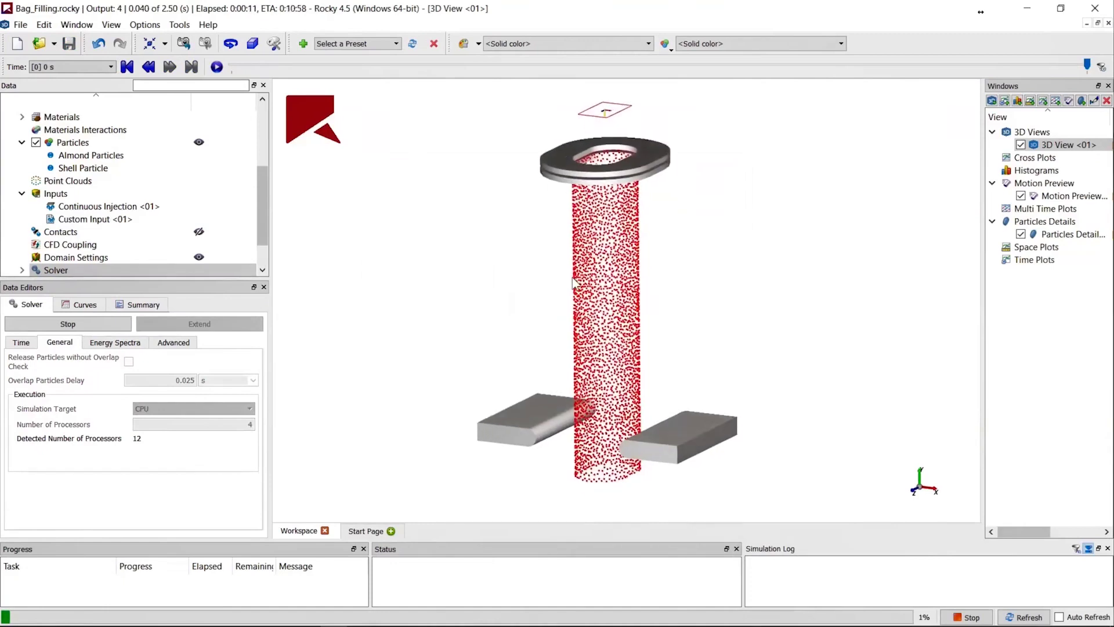
Step: Make the left, lower, right and upper clamp geometries transparent in the 3D view
scroll(98, 191, up, 4)
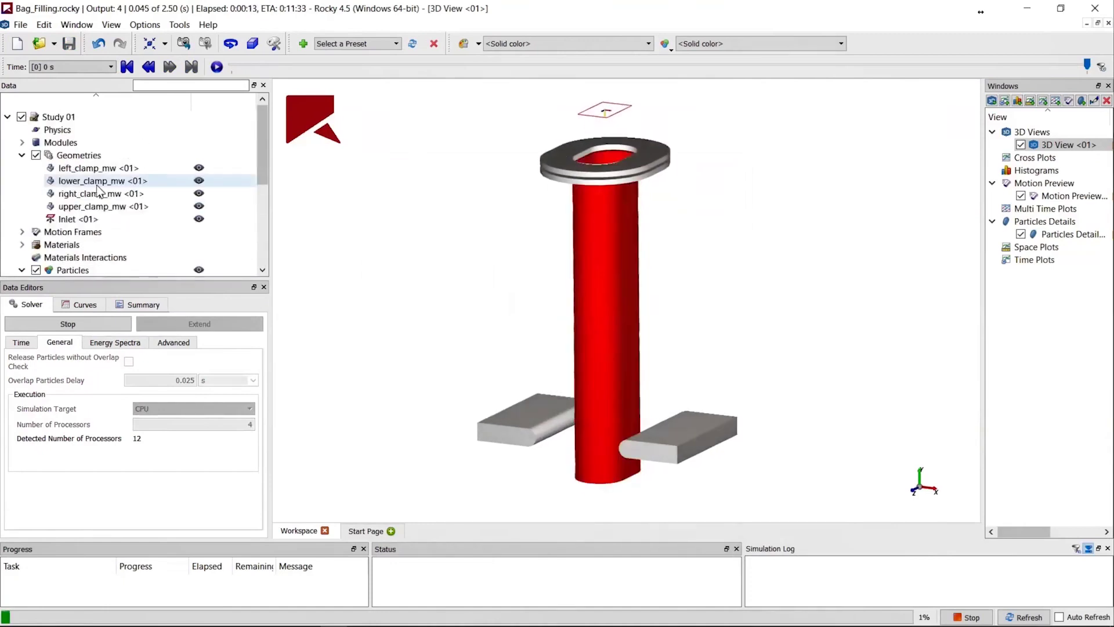
click(87, 168)
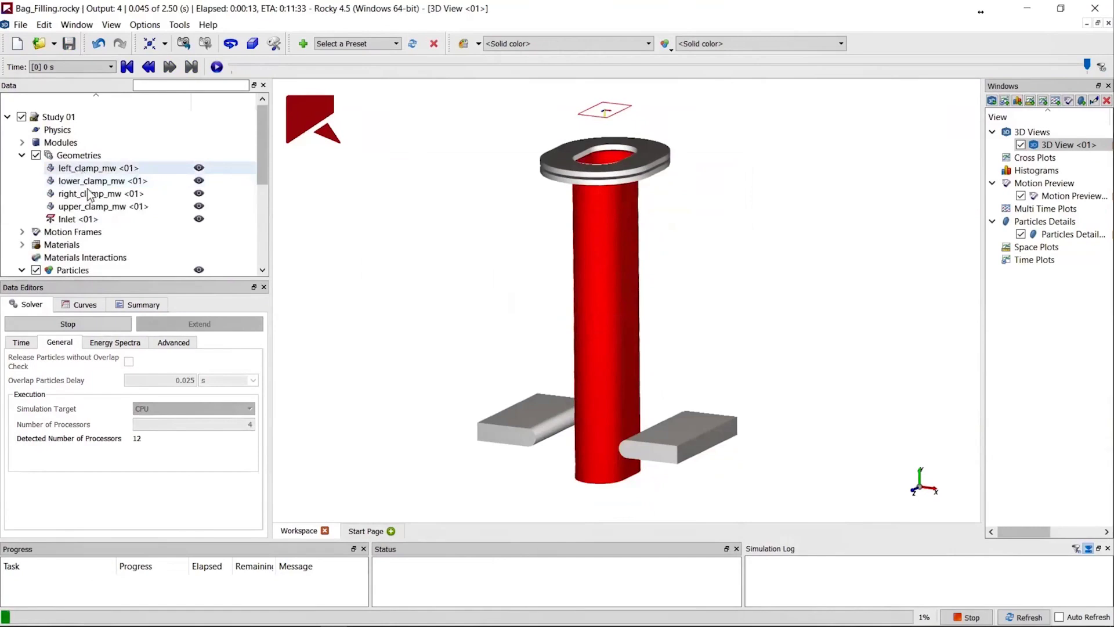
shift+click(95, 206)
click(34, 286)
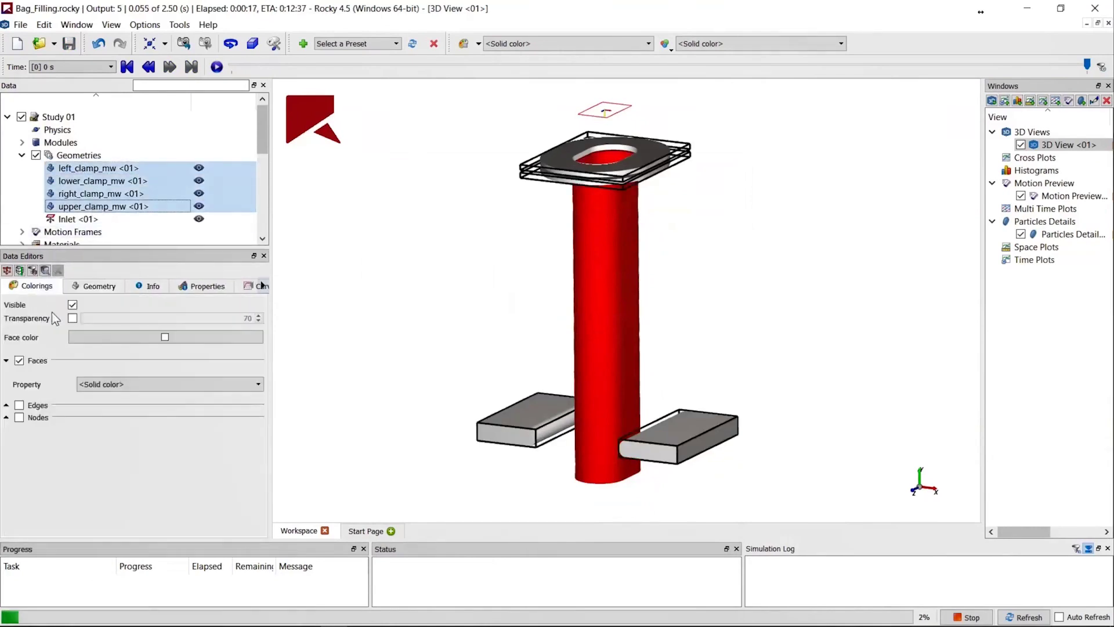
click(72, 319)
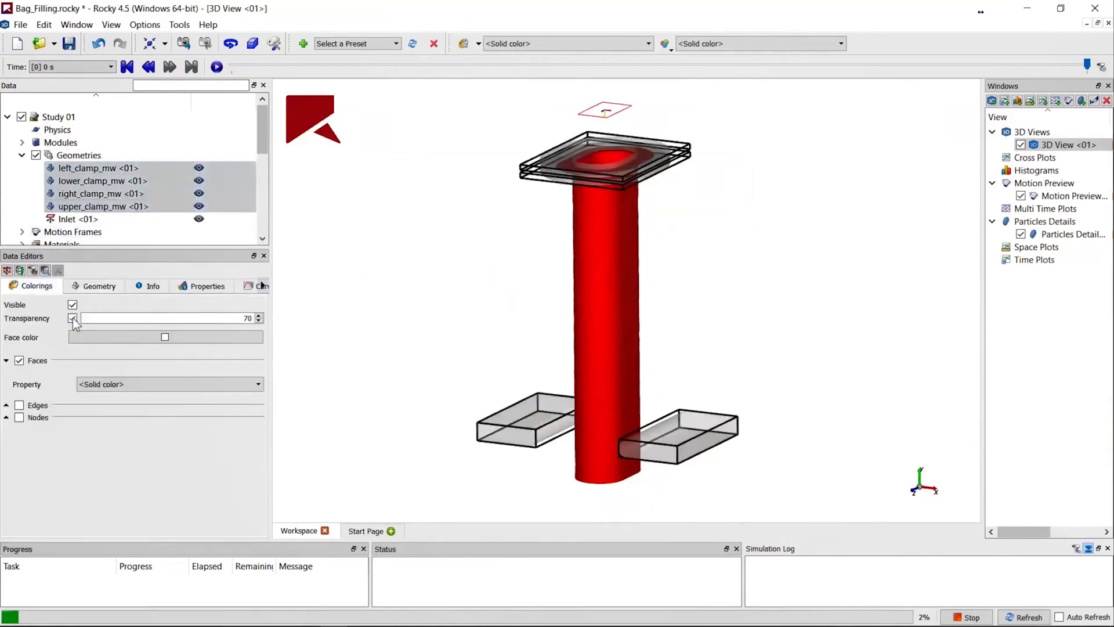
click(81, 155)
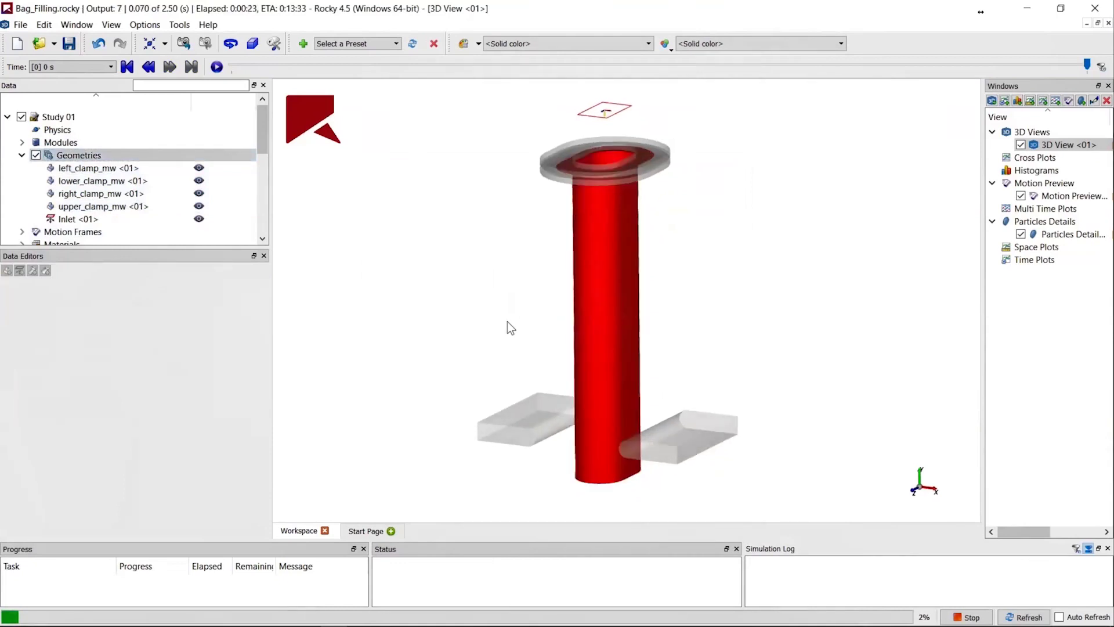
Step: Turn on automatic refreshing of the results and advance the displayed simulation time to 0.72 s
click(1060, 617)
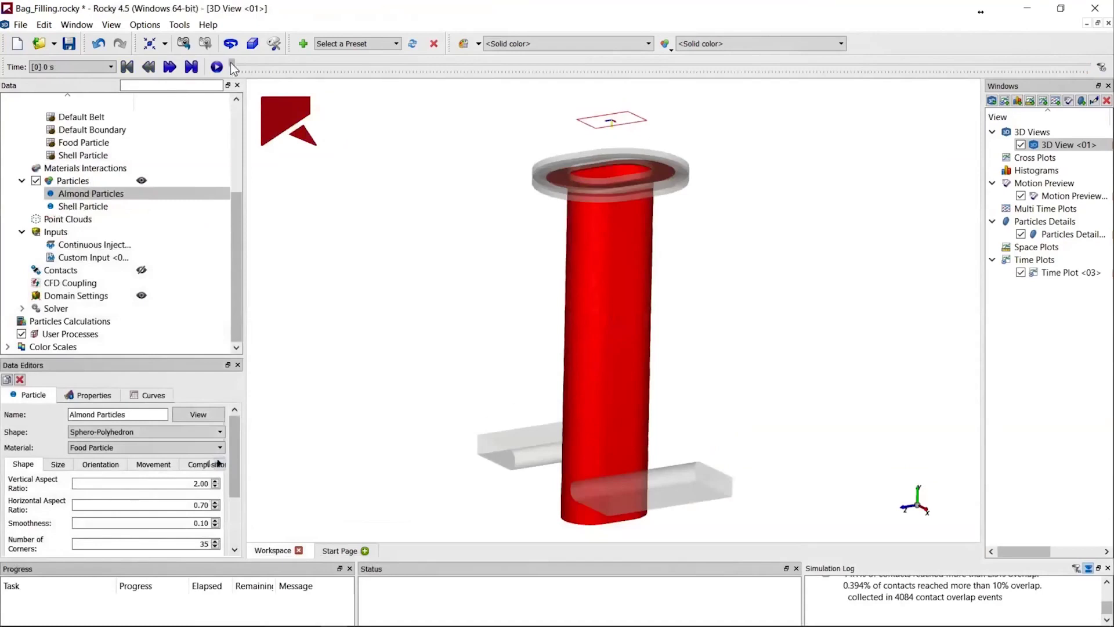
drag(231, 63, 477, 71)
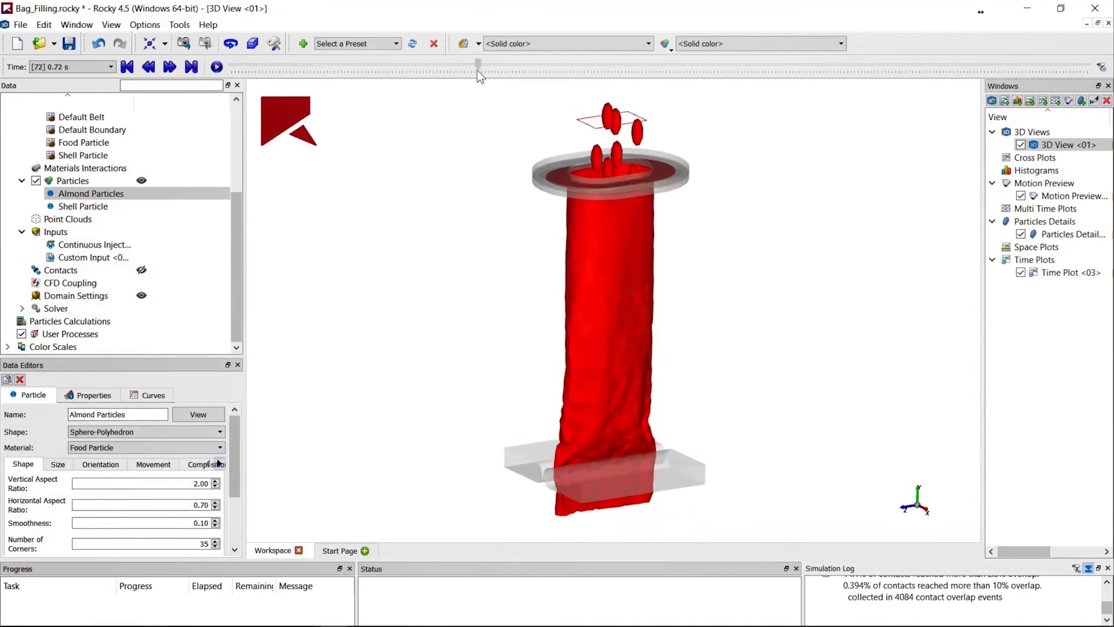
Step: Color the particles by Absolute Translational Velocity and advance the displayed simulation time to 1.48 s
click(688, 49)
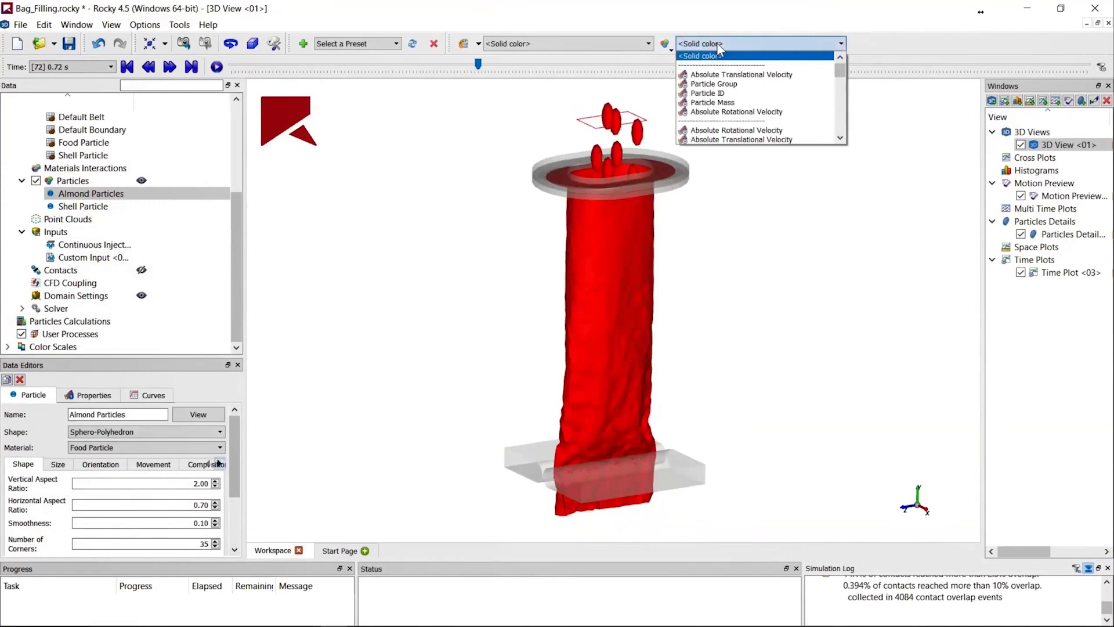
click(747, 67)
drag(478, 67, 739, 70)
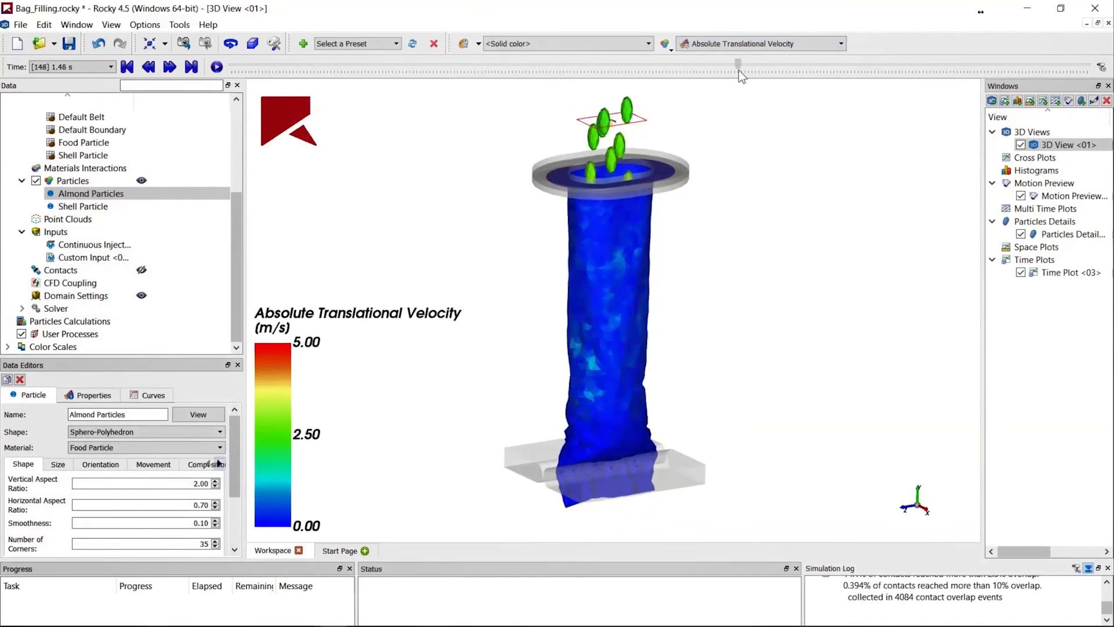
Step: Color the particles by normal force to examine the contact loads at the current time
click(713, 46)
scroll(732, 110, down, 3)
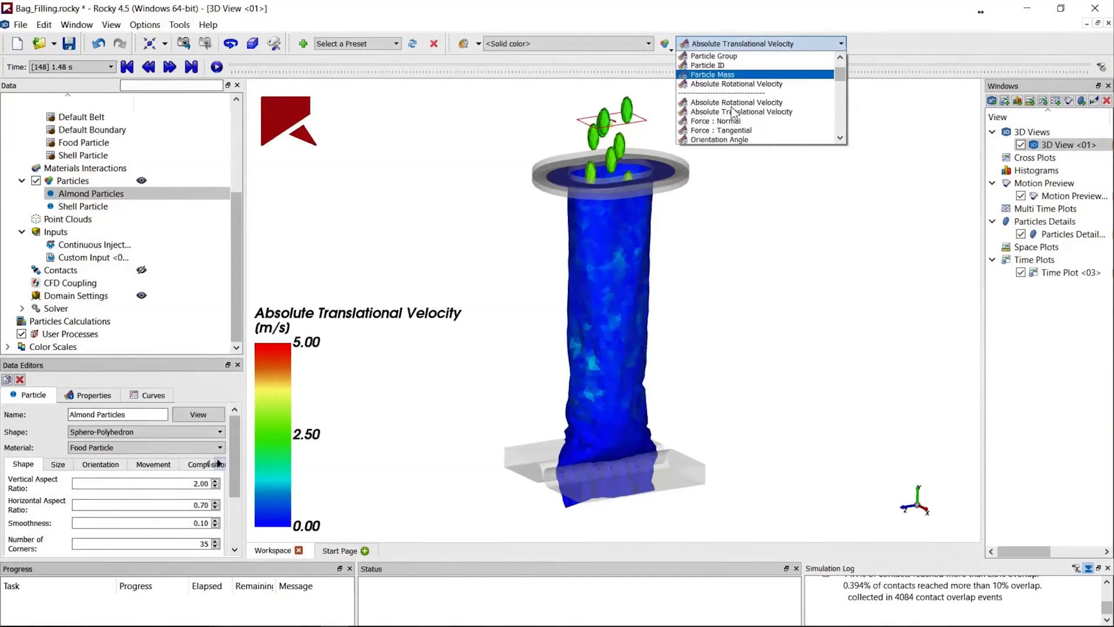
click(716, 102)
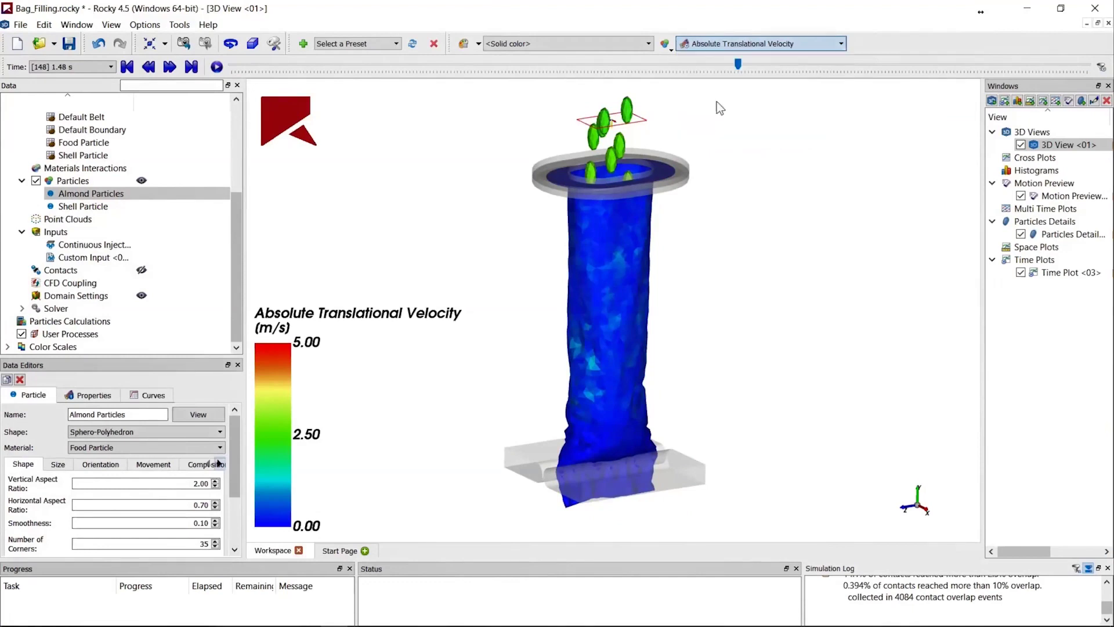
Step: Color the particles by tangential force and advance the displayed simulation time to 2.32 s
click(725, 46)
scroll(728, 87, down, 3)
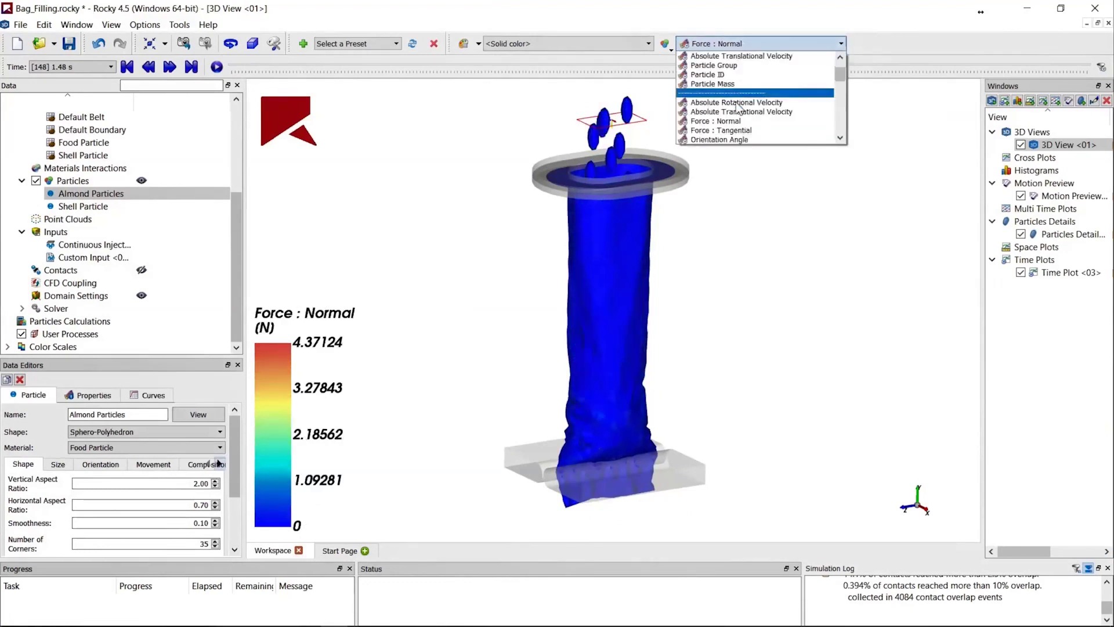
click(714, 100)
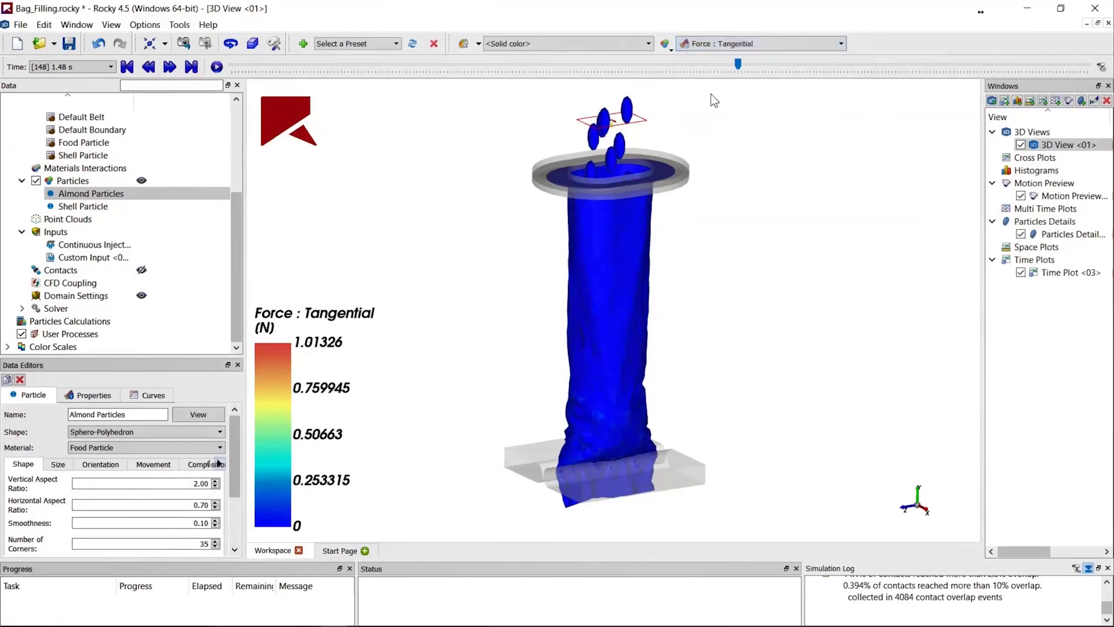
drag(737, 65, 881, 86)
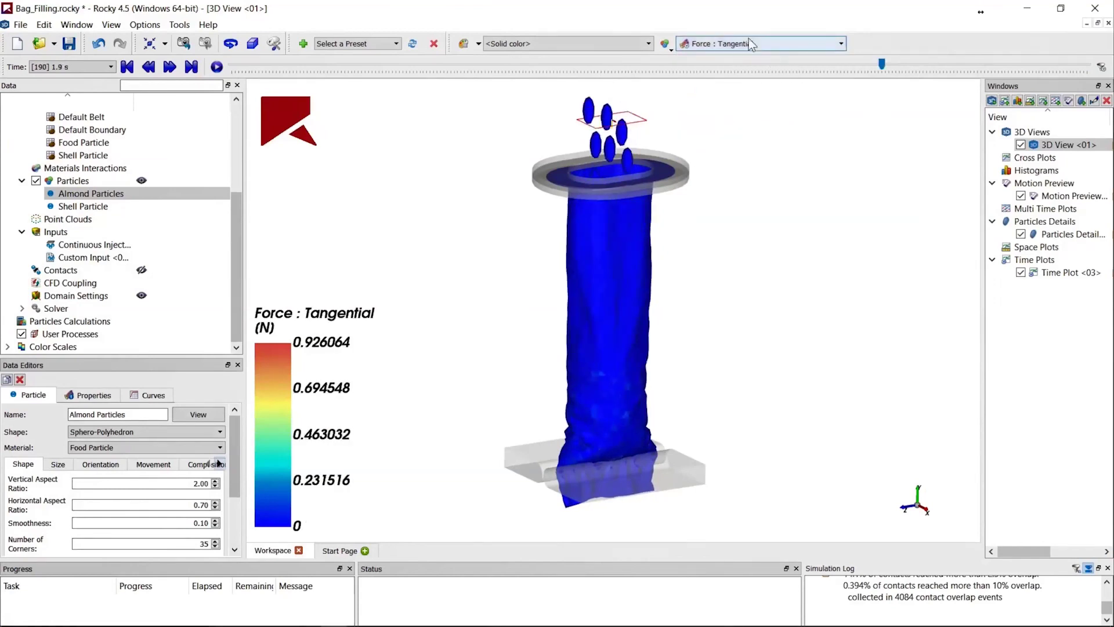
drag(880, 64, 1028, 62)
Step: Color the particles by Absolute Translational Velocity again and go to the final output time, 2.5 s
click(773, 45)
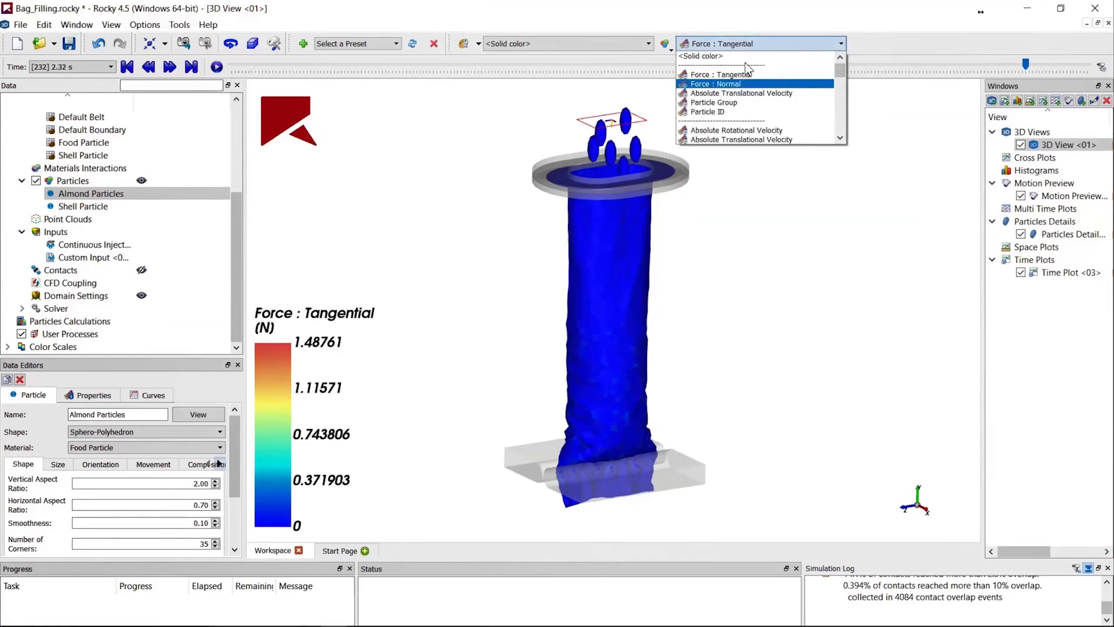
click(715, 93)
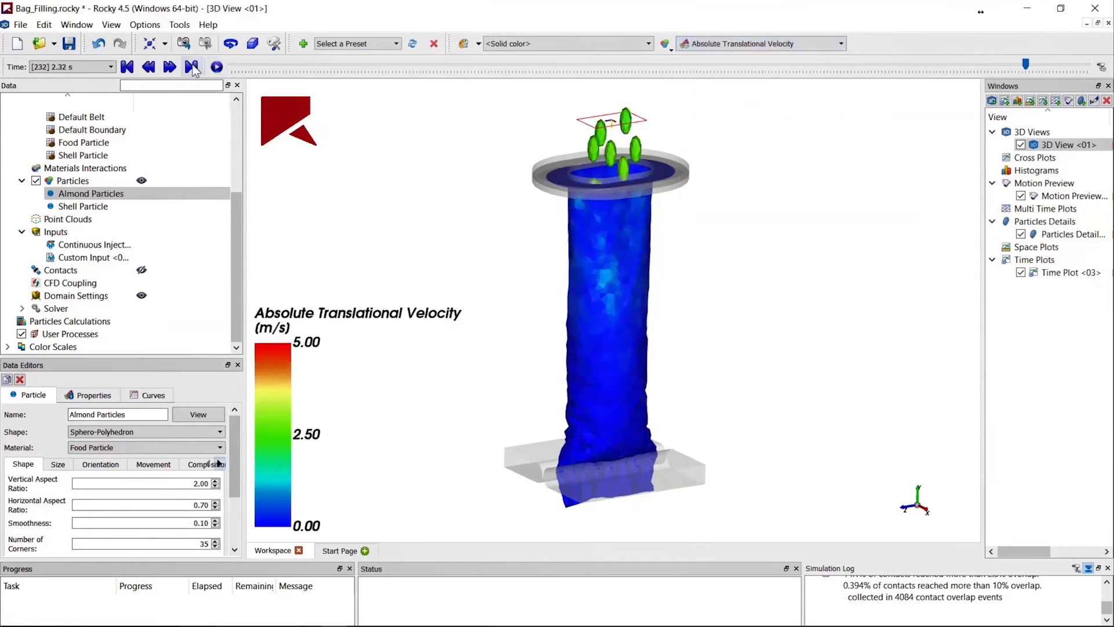
click(193, 67)
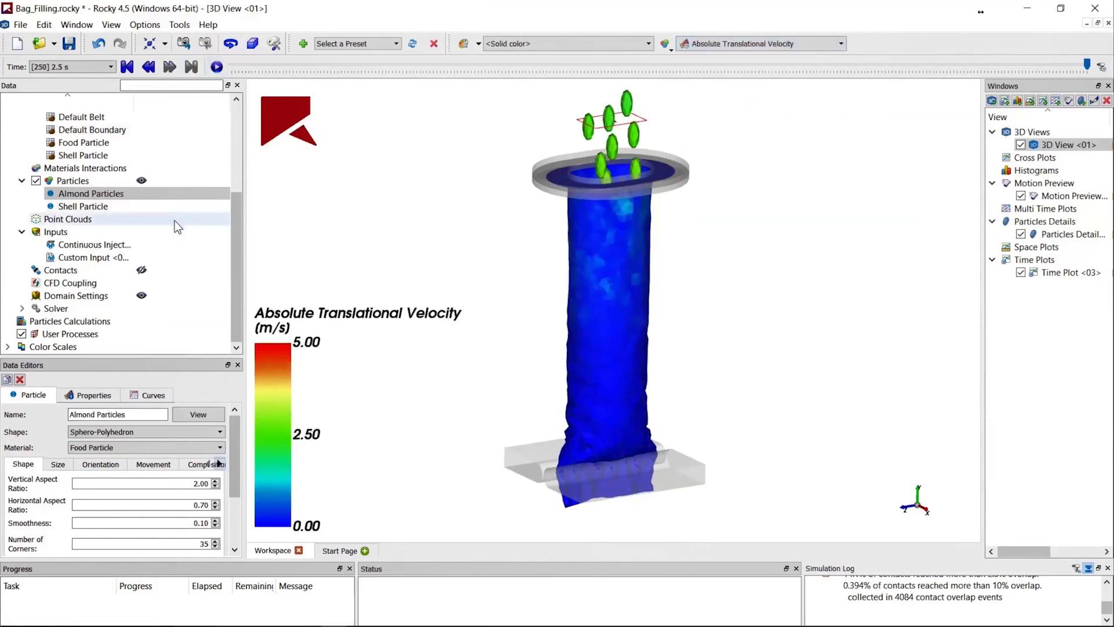
Step: Add a Property process to the Particles, filtering on Particle Group with the Value type
right_click(87, 180)
mouse_move(133, 200)
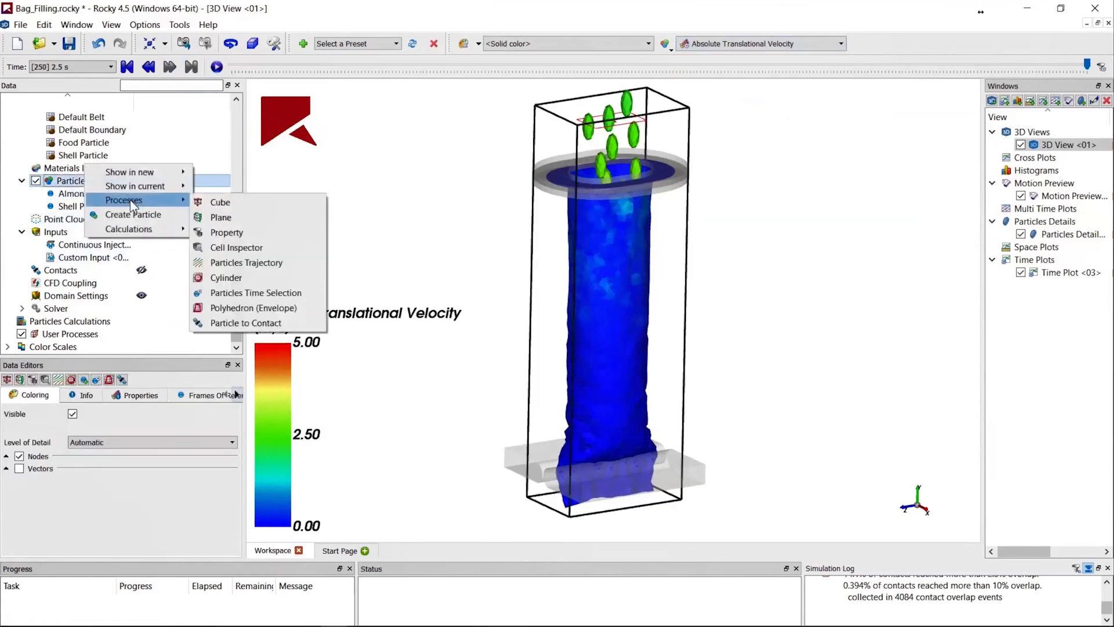
click(224, 234)
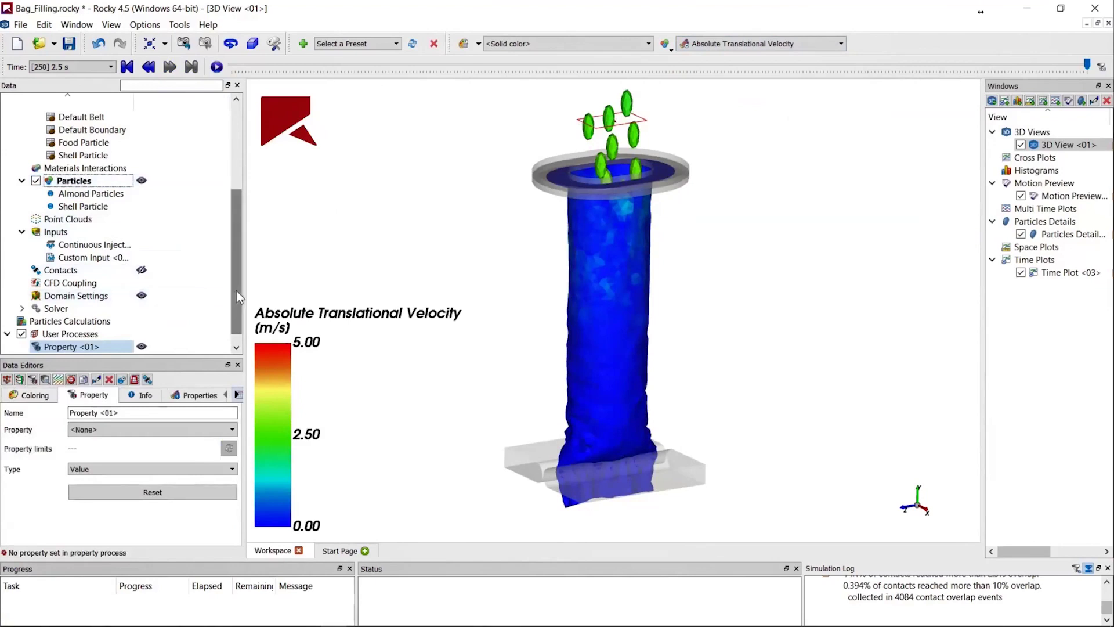
scroll(239, 290, down, 1)
click(135, 430)
scroll(122, 516, down, 2)
click(117, 518)
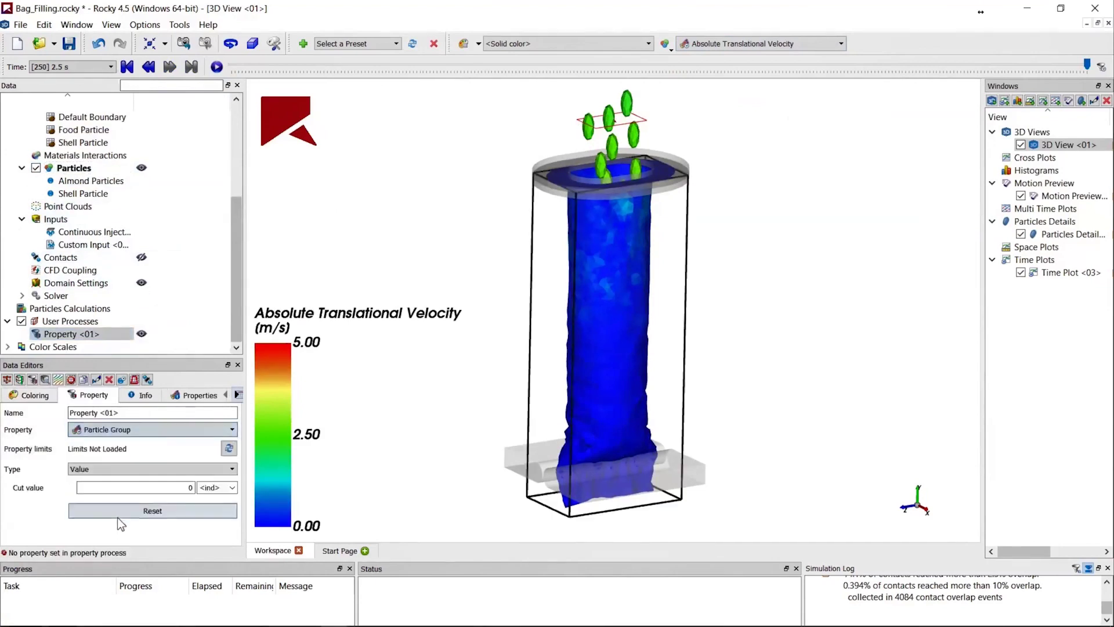
click(172, 471)
click(172, 470)
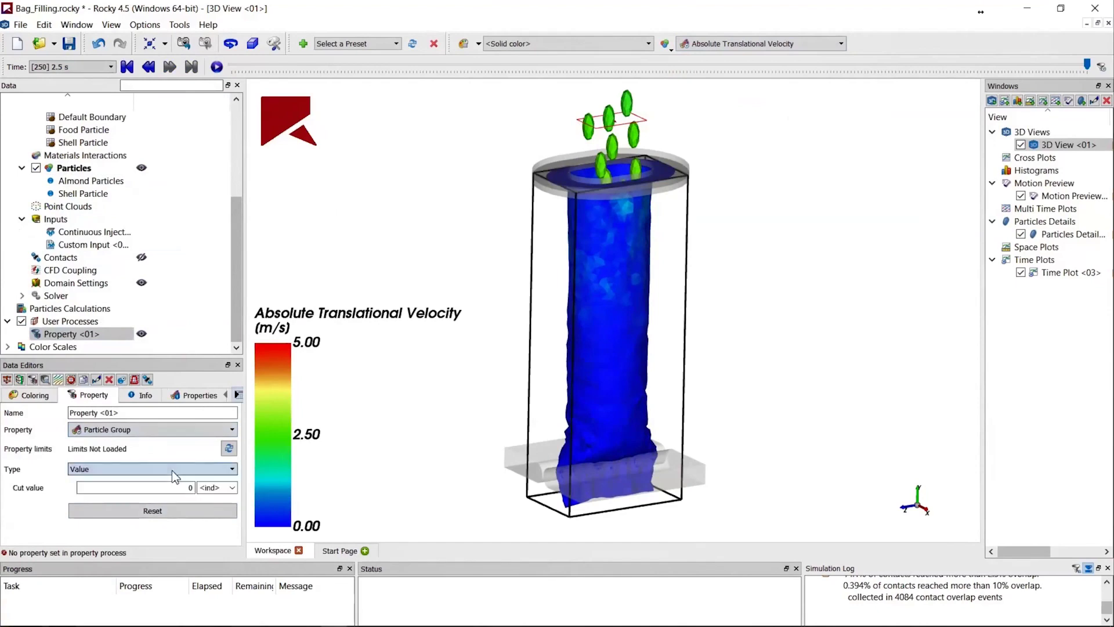
Step: Rename the new property process Shell Particle - Filtering
drag(118, 413, 50, 413)
text(S)
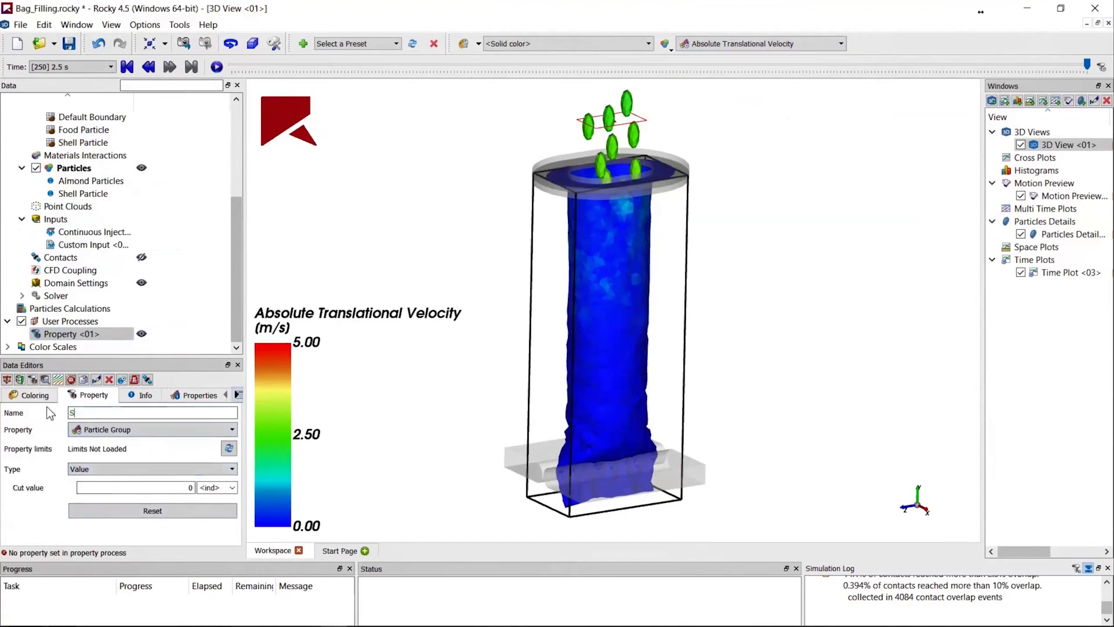
text(hell Particle - Filtering)
key(Return)
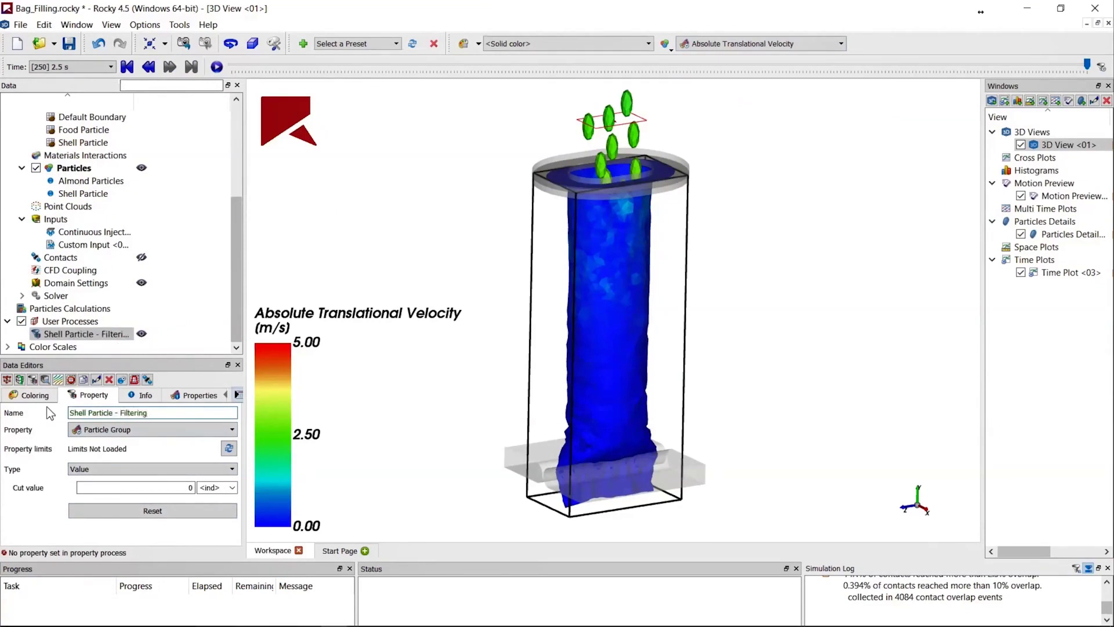
Step: Duplicate the shell particle filter and rename the copy Almond Particle - Filtering <01>
right_click(90, 335)
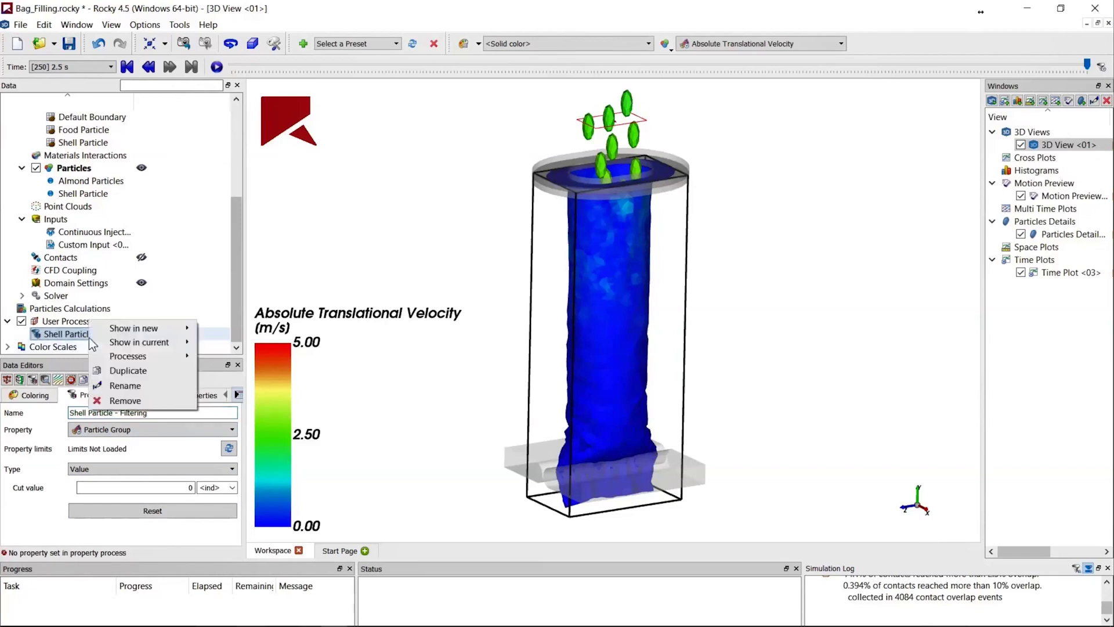
click(102, 370)
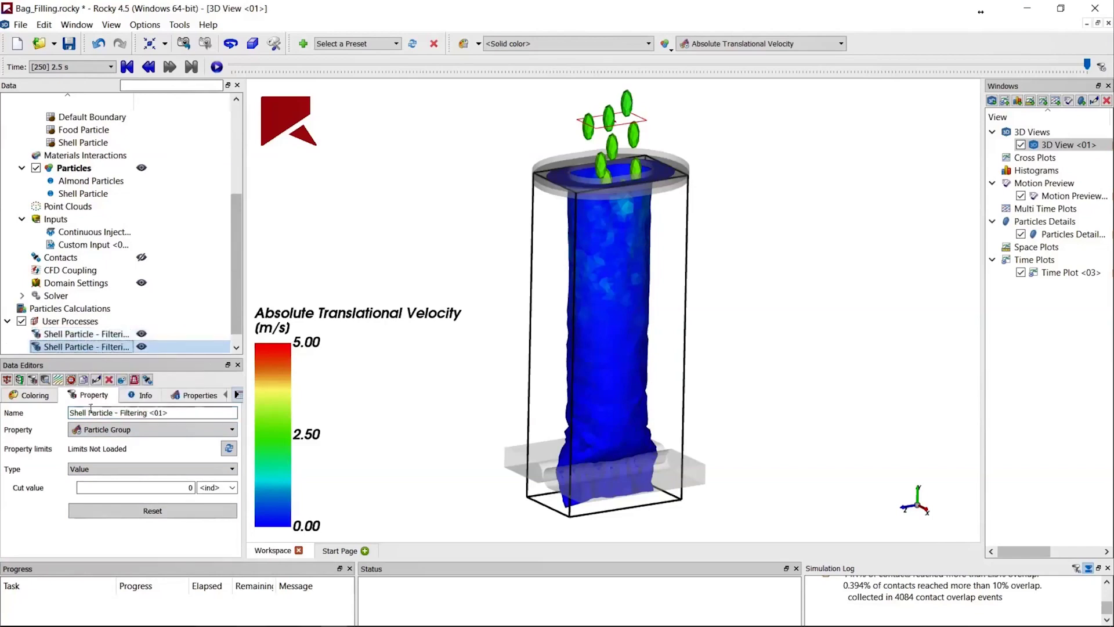
drag(88, 412, 36, 406)
text(Almond)
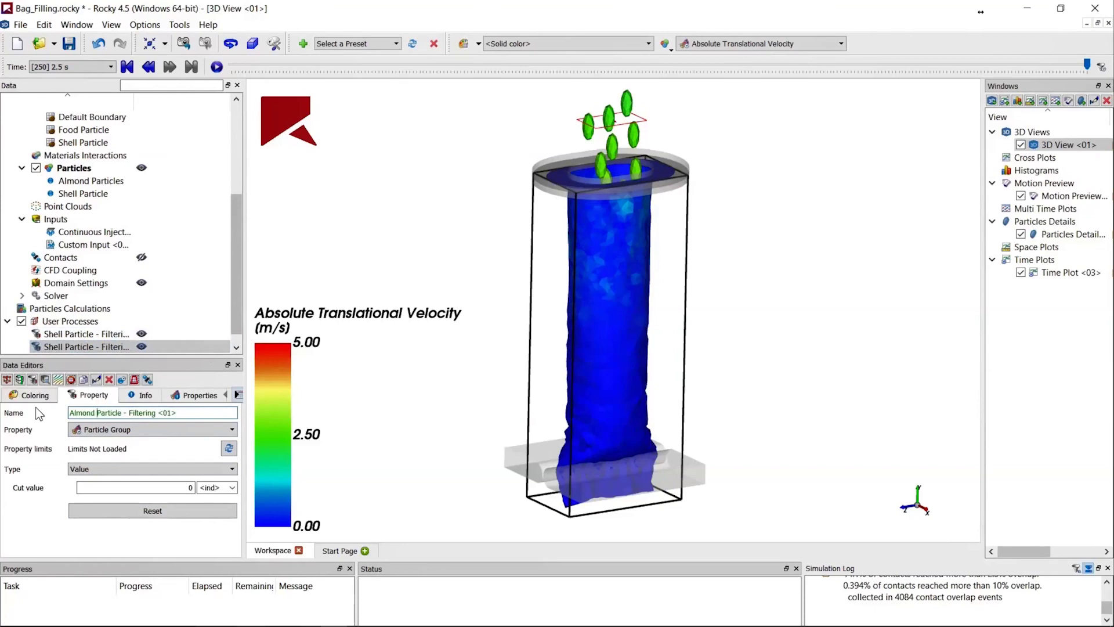
Step: Set the almond filter's cut value to 1 and hide the original Particles in the 3D view
double_click(189, 487)
text(1)
key(Return)
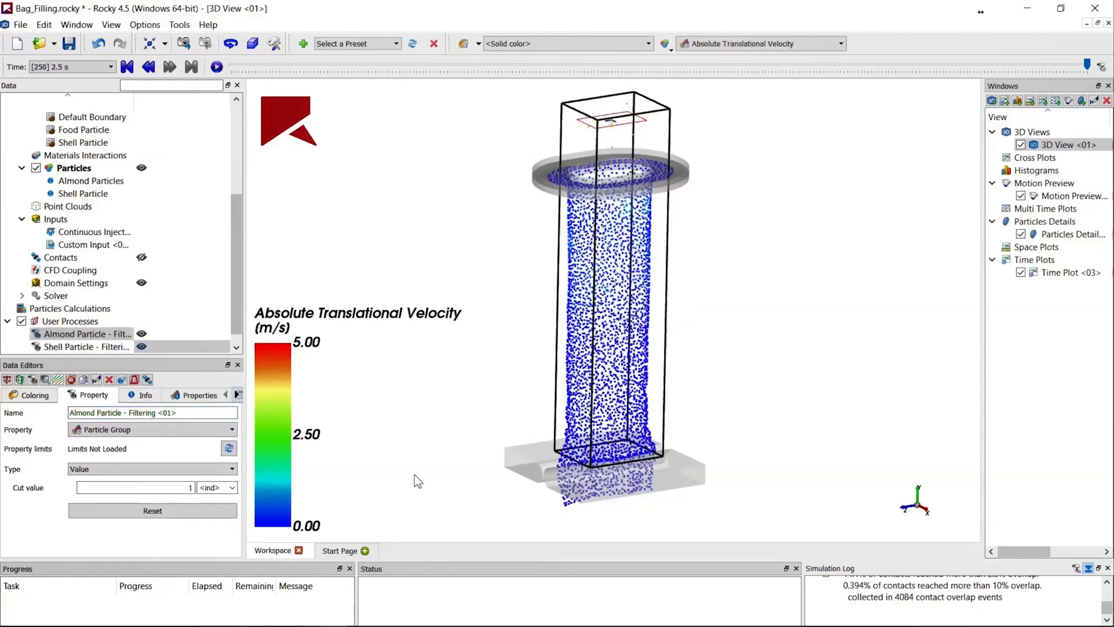
click(141, 168)
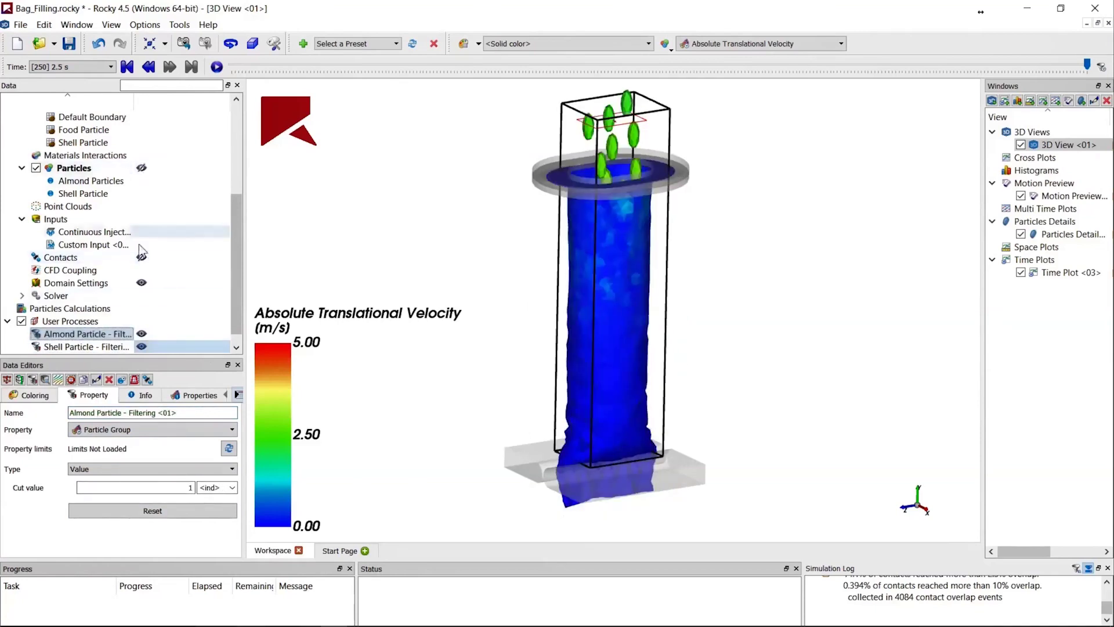
Step: Display the shell filter with Simple level of detail and solid-colored nodes of point size 2
click(99, 344)
click(23, 397)
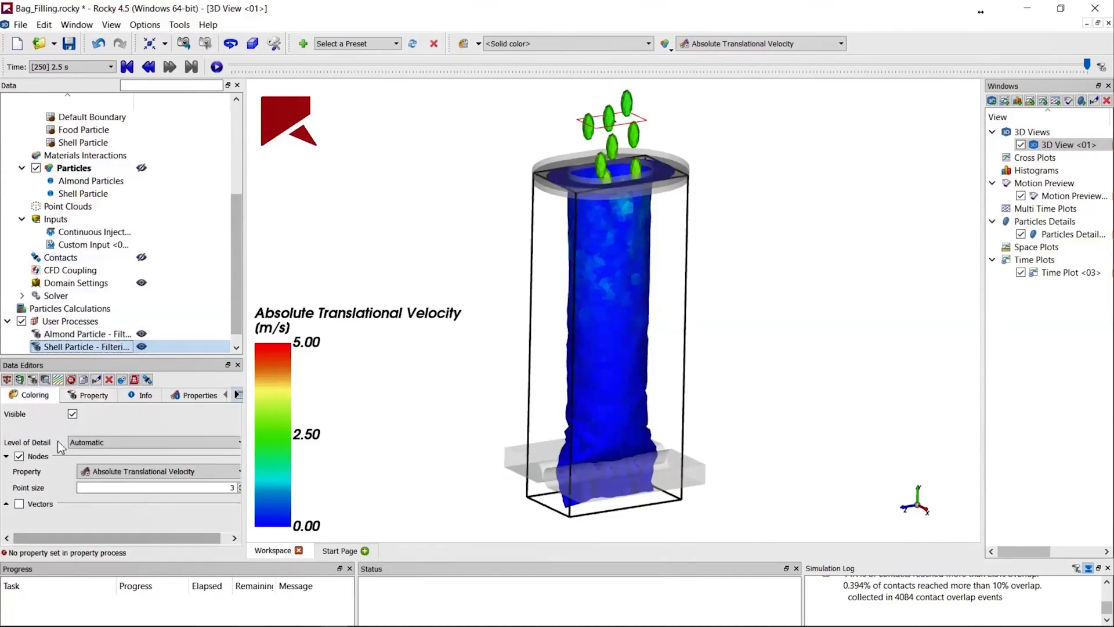
click(86, 442)
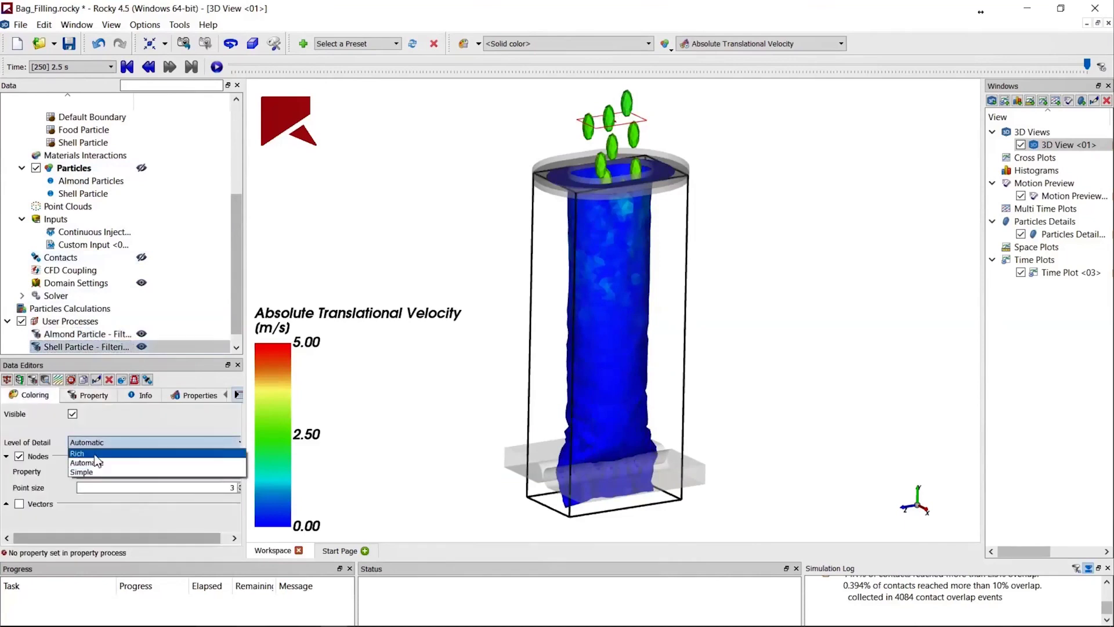
click(87, 472)
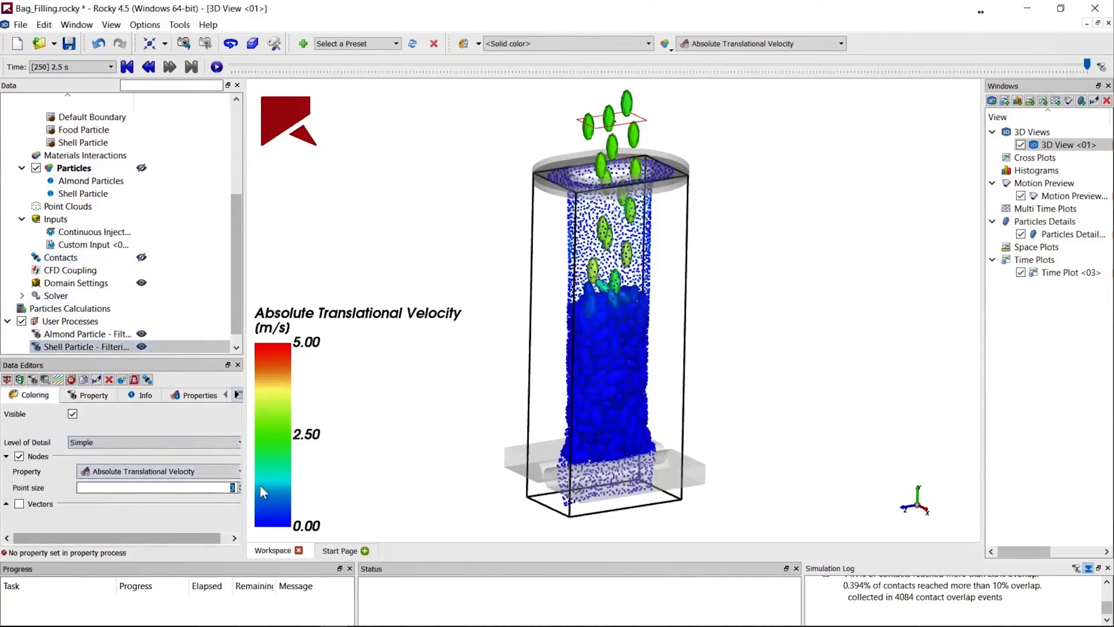
click(174, 472)
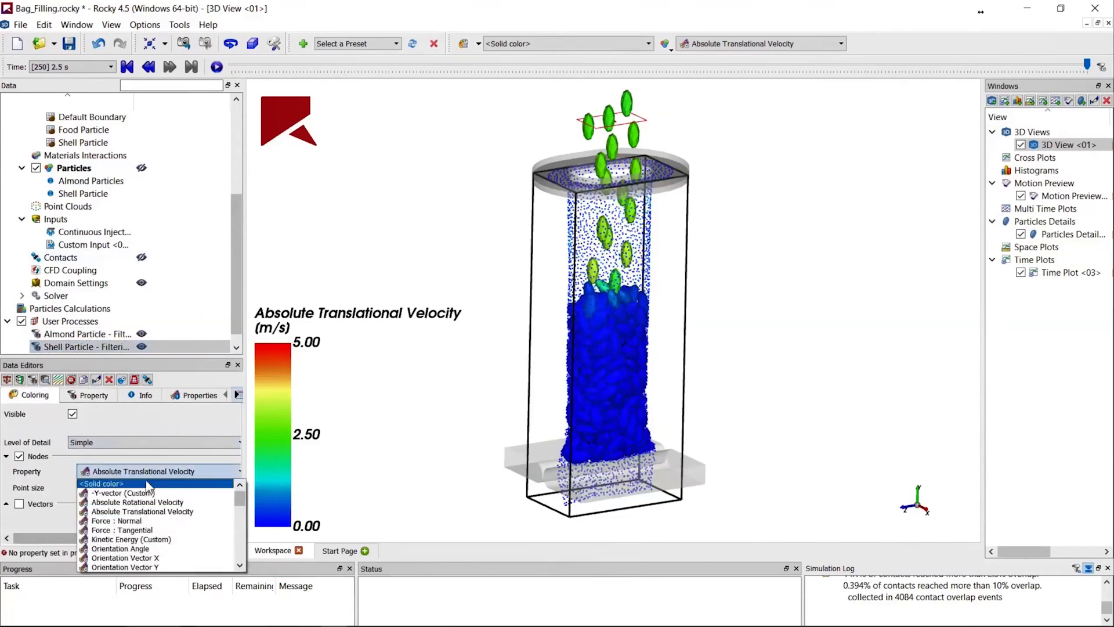
click(147, 483)
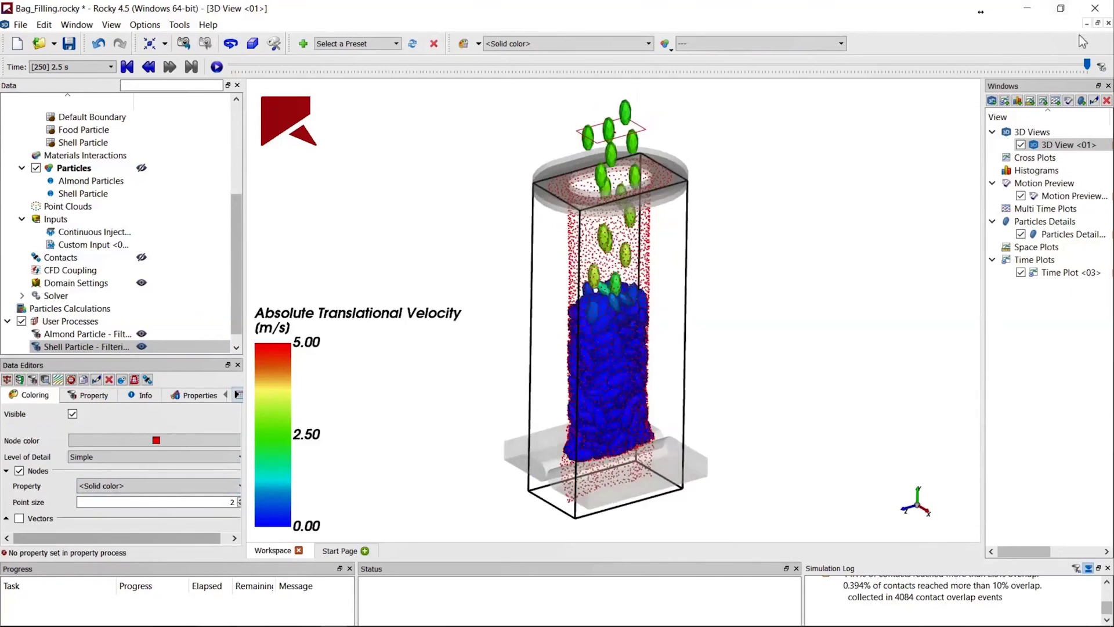
Step: Scrub the filling results back to 1.46 s and return to the final time, 2.5 s
drag(1087, 65, 980, 61)
drag(821, 69, 736, 75)
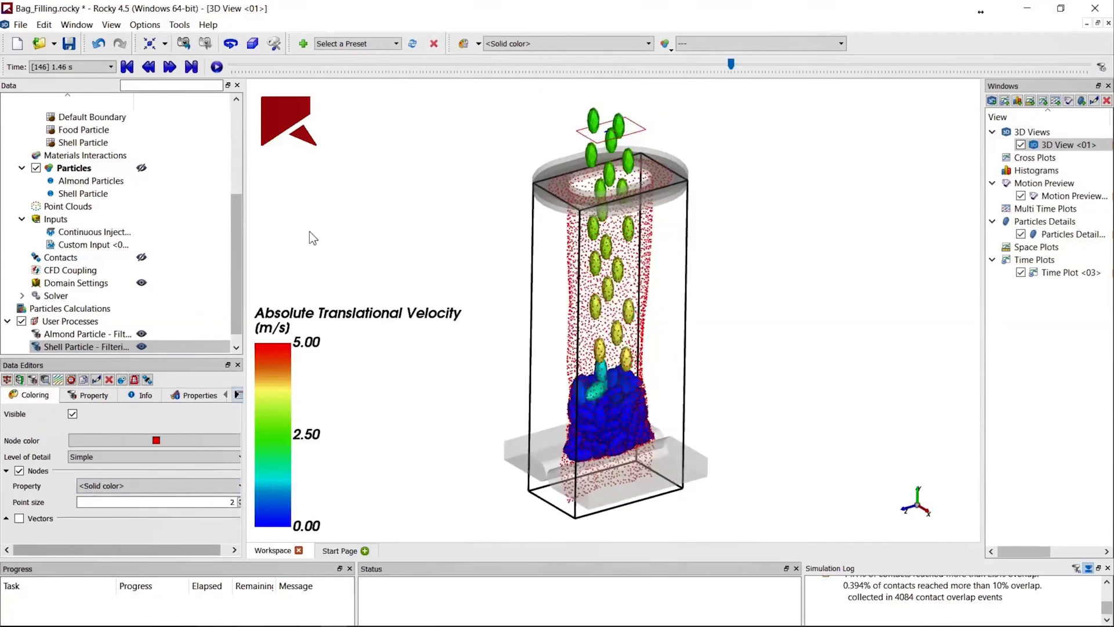
click(192, 67)
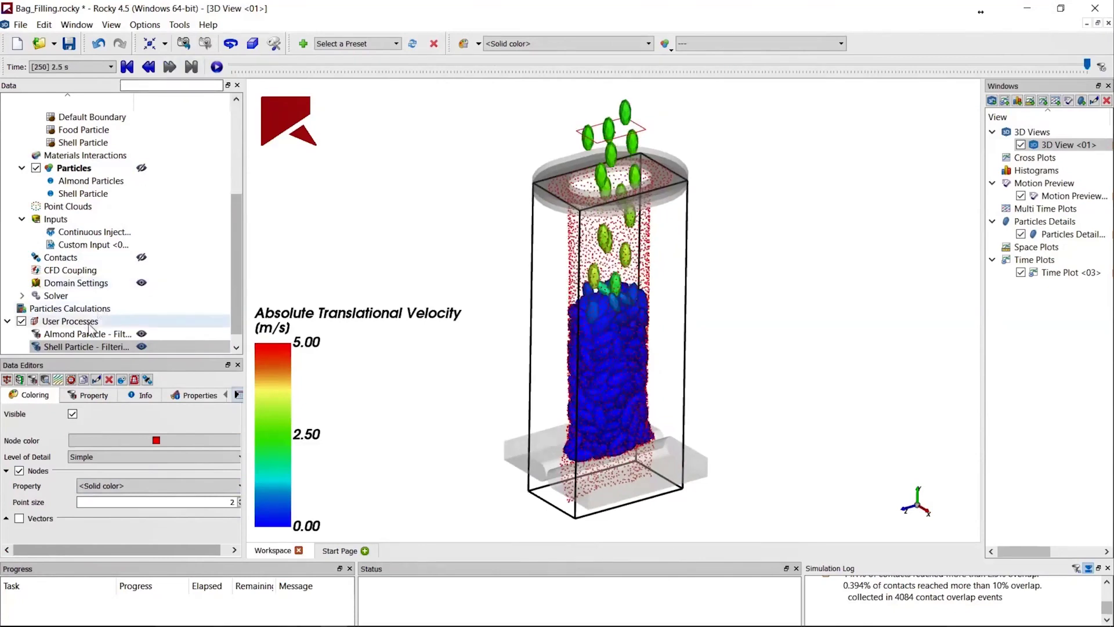
Step: Add a Cube process to the almond filter and lower its top to enclose the settled almonds, about 0.26 m high
click(91, 334)
right_click(89, 328)
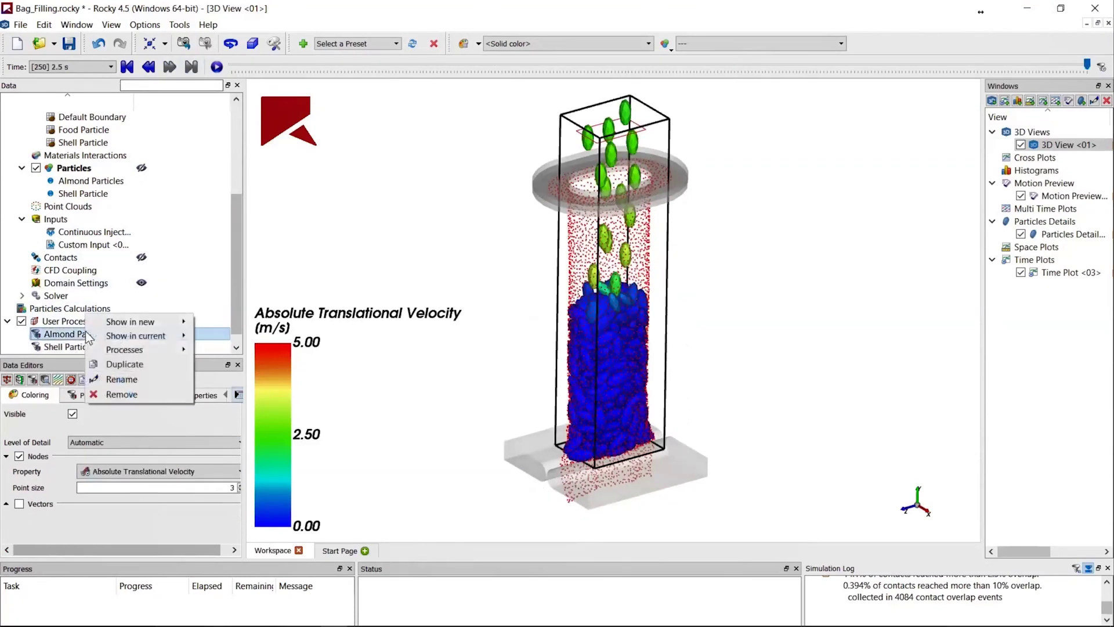
mouse_move(128, 349)
click(206, 350)
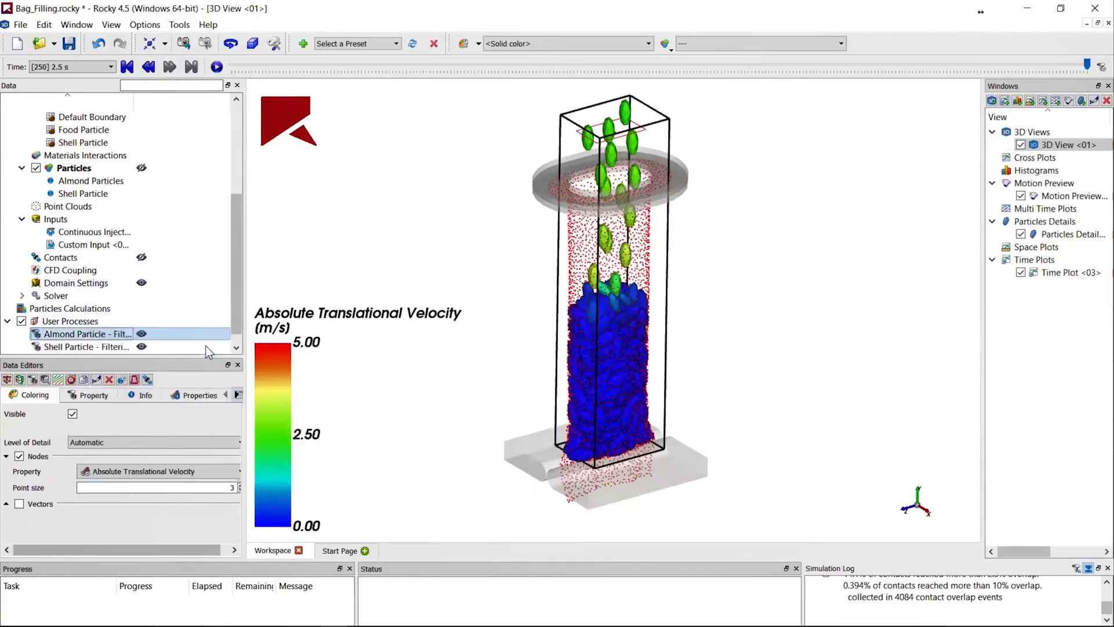
drag(615, 118, 621, 321)
mouse_move(812, 346)
mouse_down()
mouse_move(791, 294)
mouse_move(691, 309)
mouse_move(735, 343)
mouse_move(764, 314)
mouse_up()
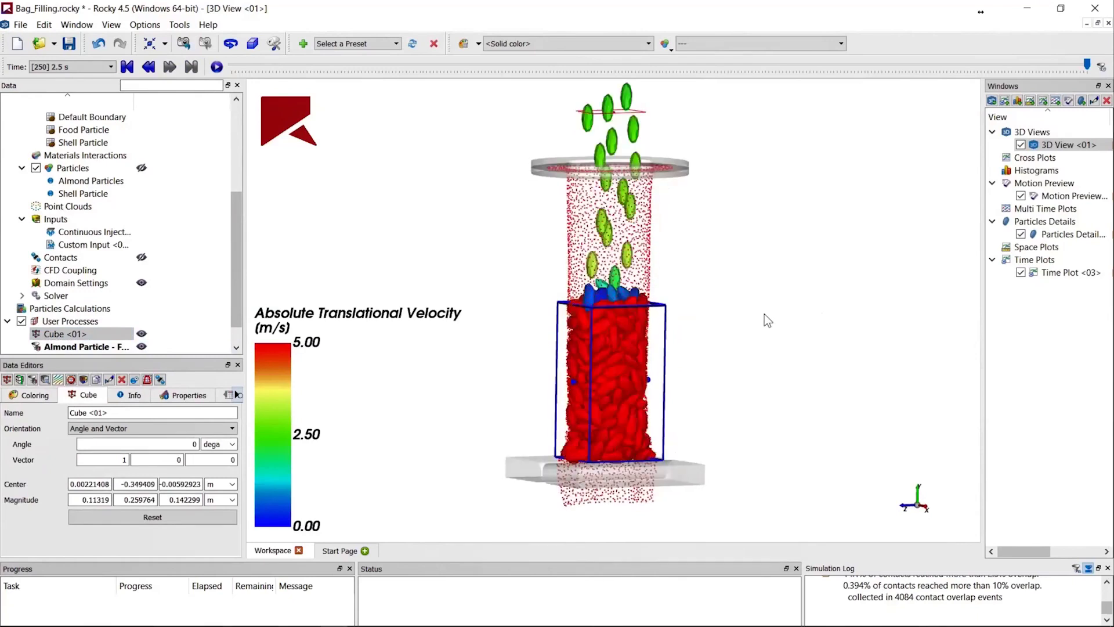
Step: Hide the shell and almond particle filters, leaving only the cube's almonds displayed
scroll(237, 286, down, 1)
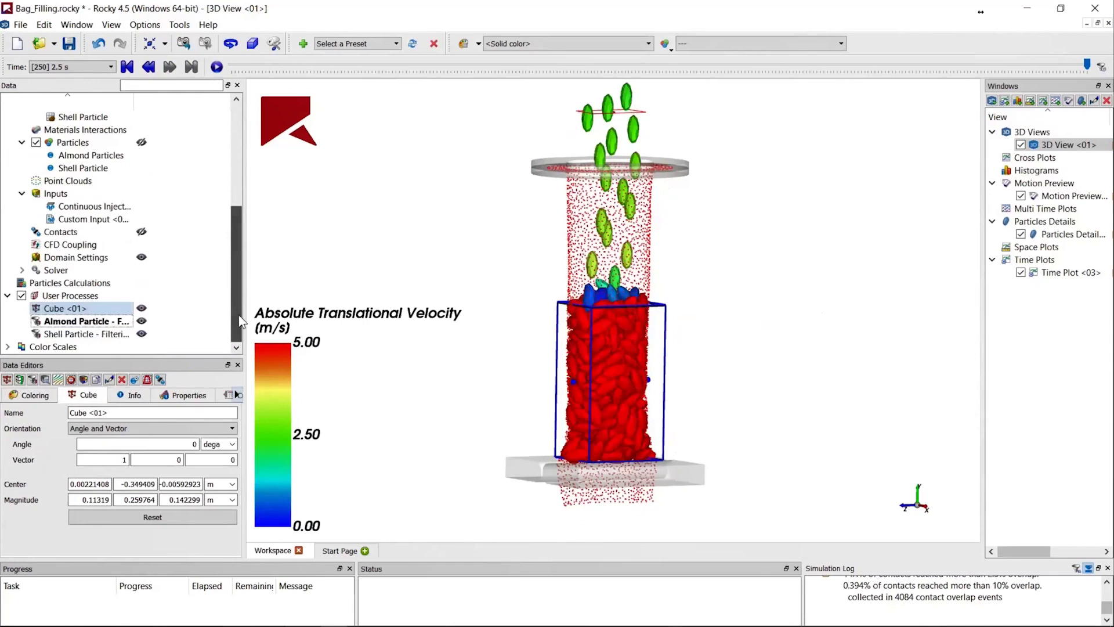
click(142, 334)
click(141, 321)
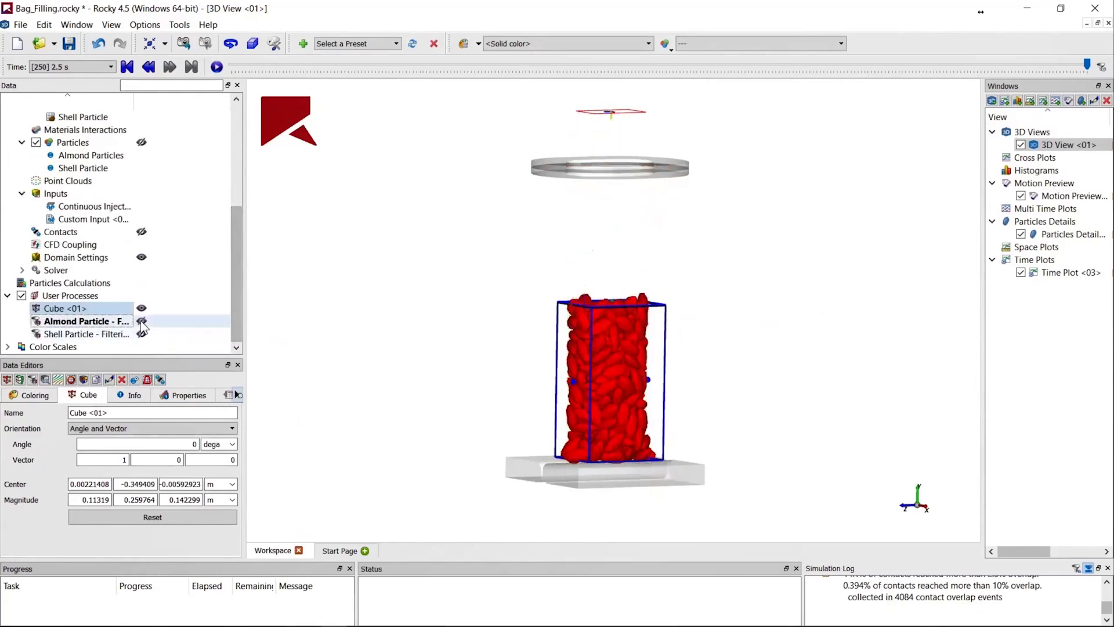
Step: Add an Eulerian Statistics process to the cube with 3 width, 6 height and 3 depth divisions
right_click(88, 308)
mouse_move(145, 331)
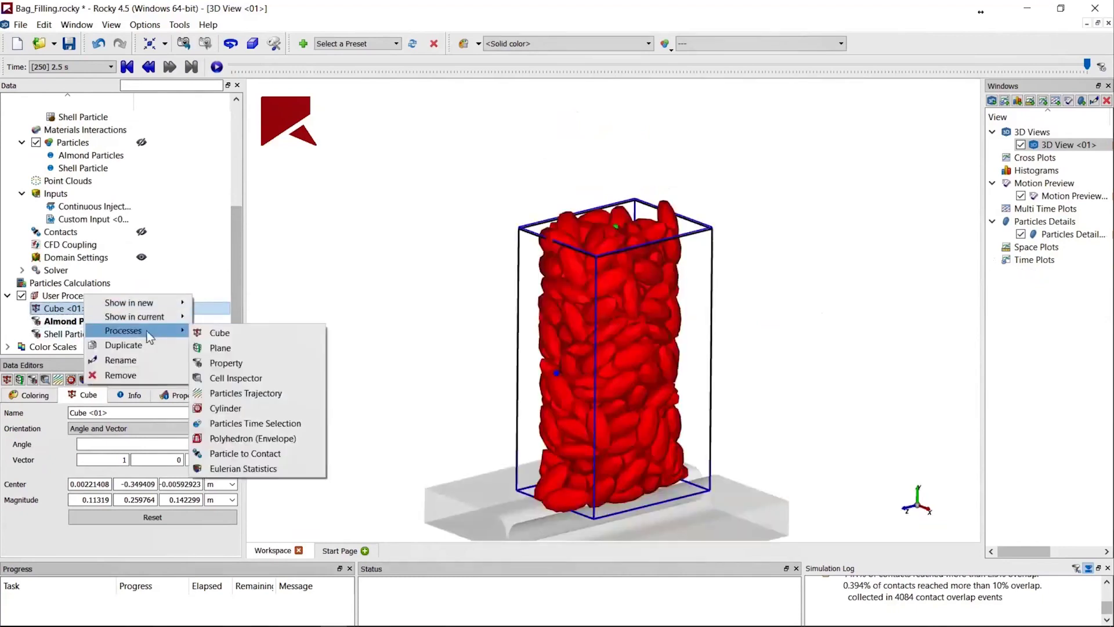
click(226, 468)
double_click(221, 428)
text(3)
click(203, 442)
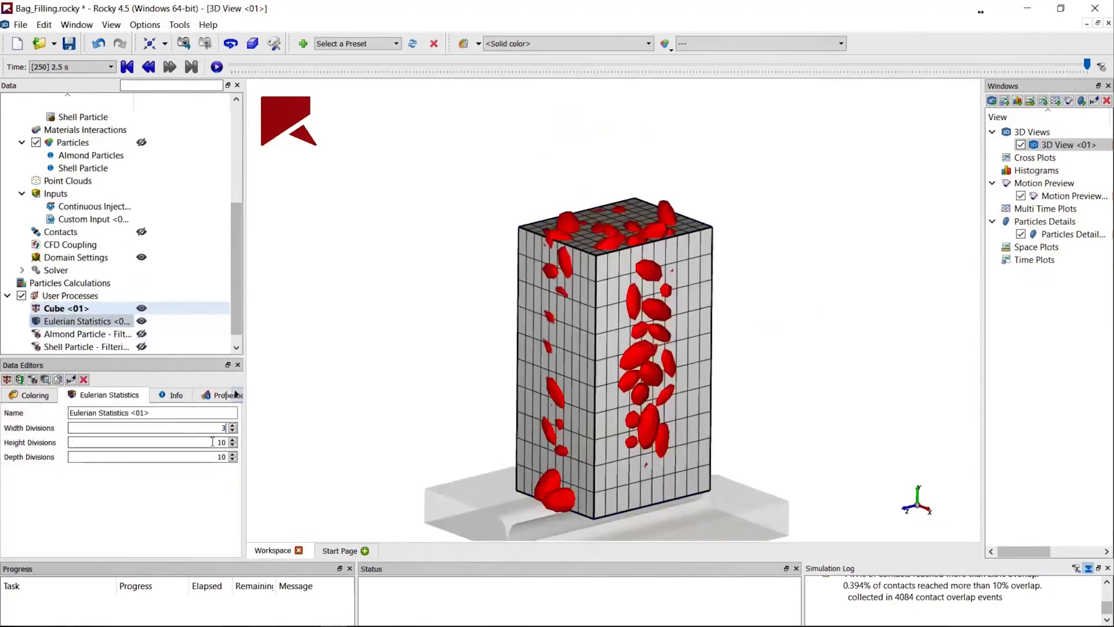
double_click(203, 442)
text(6)
key(Tab)
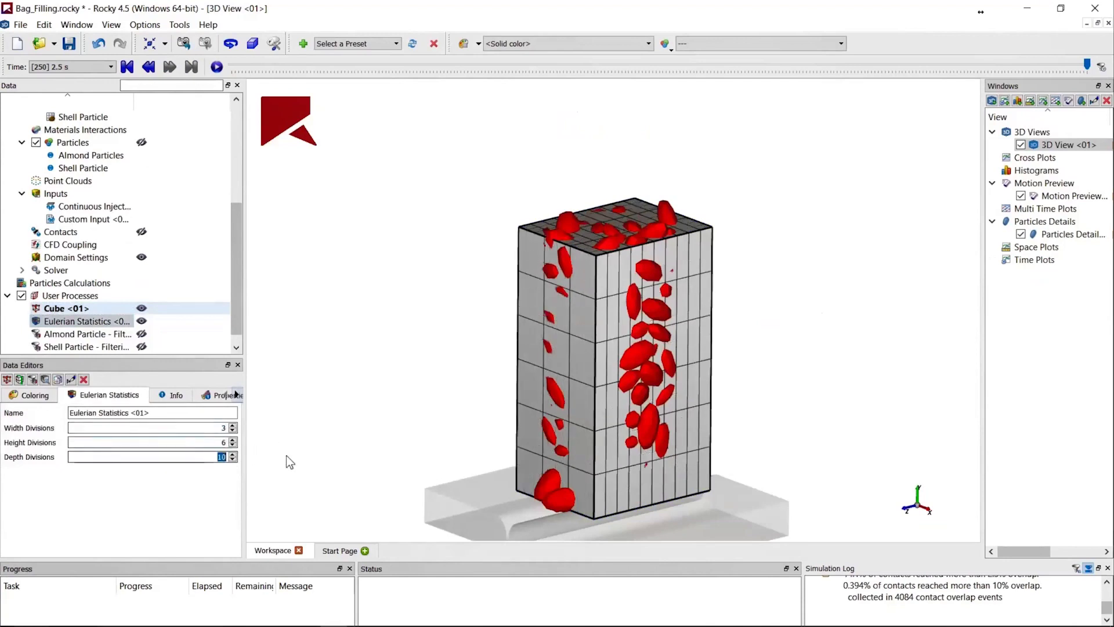
text(3)
click(340, 464)
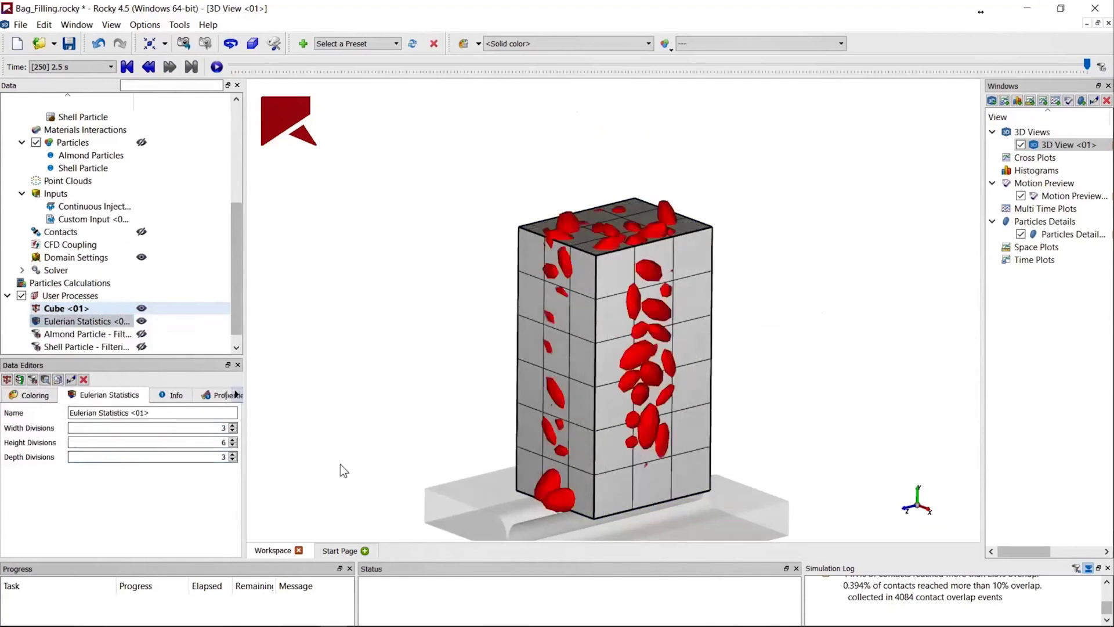
Step: Make the Eulerian Statistics grid transparent and color it by Volume Fraction in the 3D view
click(36, 396)
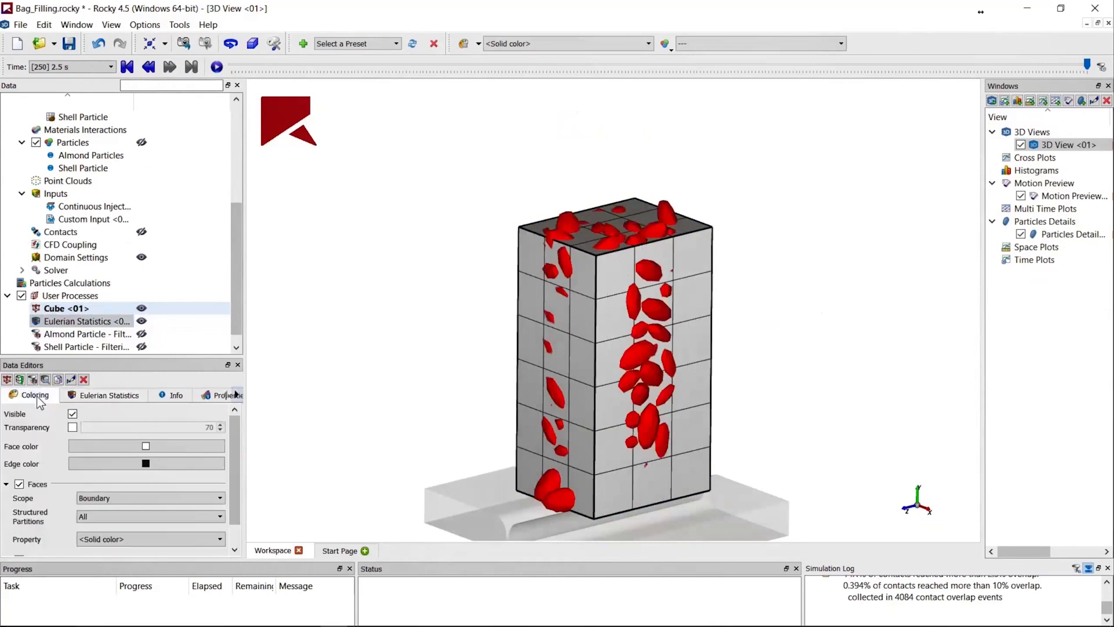
click(72, 429)
click(209, 396)
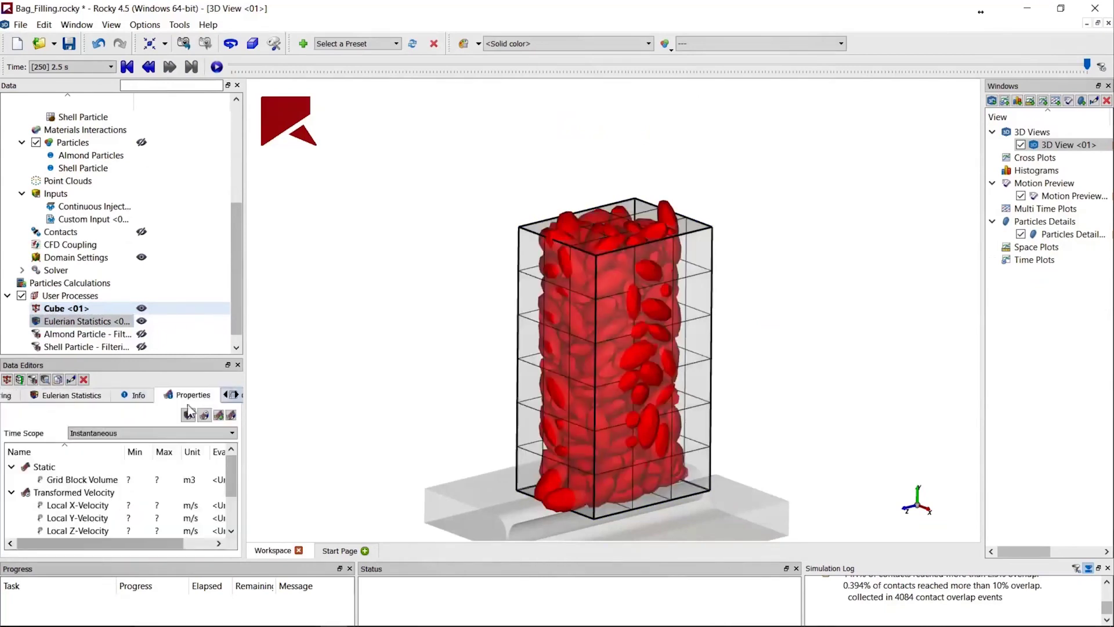
scroll(116, 515, down, 2)
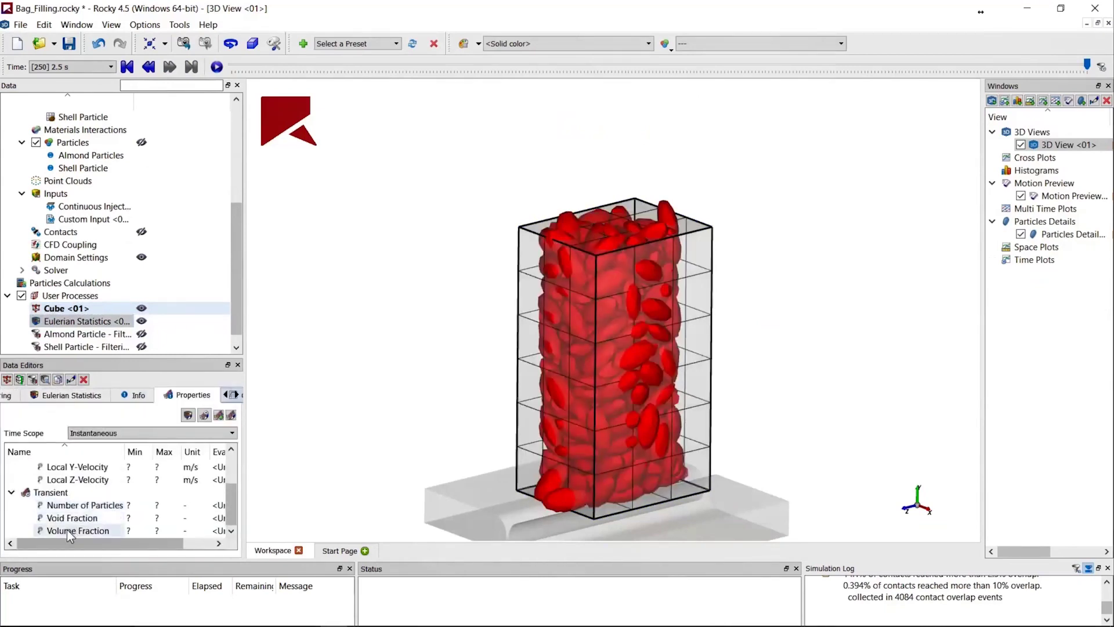
drag(68, 529, 373, 371)
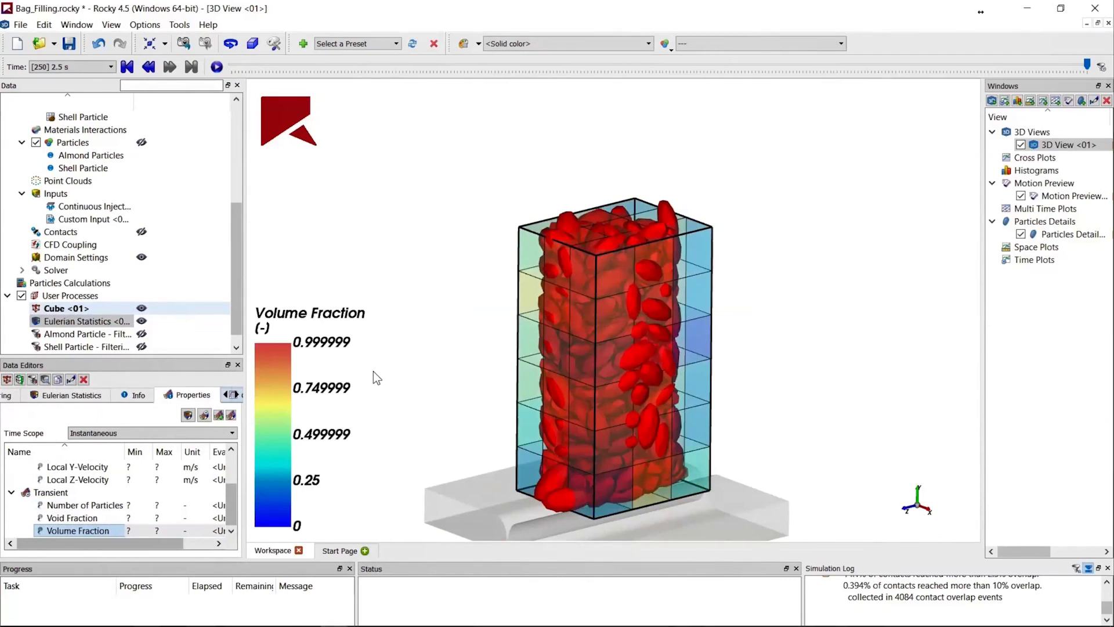
drag(373, 371, 732, 385)
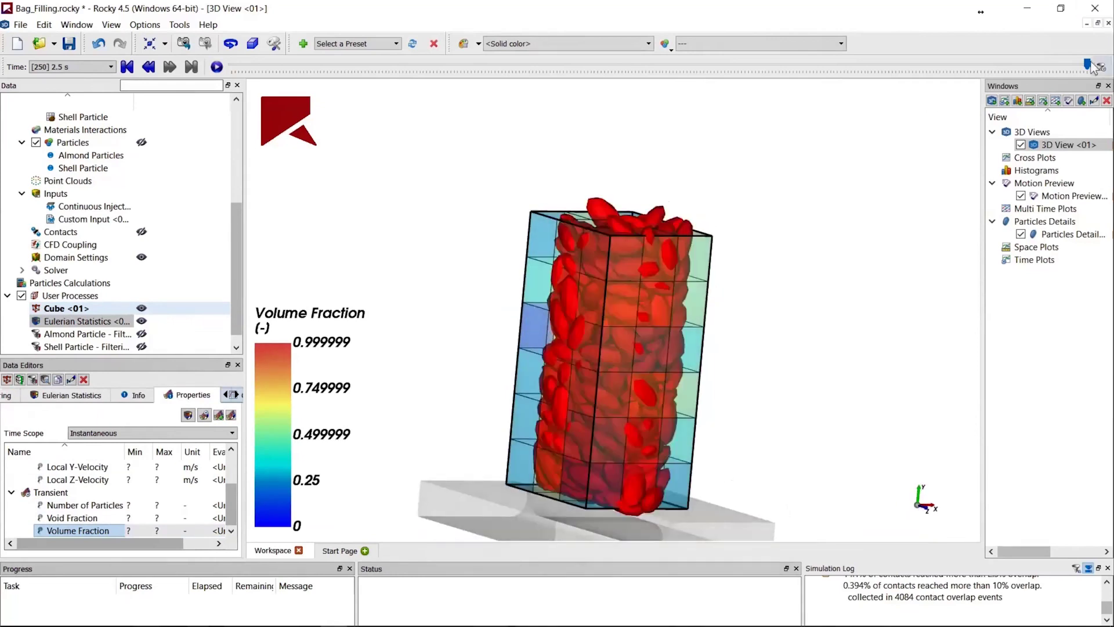
mouse_move(1088, 66)
mouse_down()
mouse_move(762, 82)
mouse_move(1086, 83)
mouse_up()
mouse_move(902, 279)
mouse_down()
mouse_move(640, 277)
mouse_move(632, 253)
mouse_move(633, 280)
mouse_up()
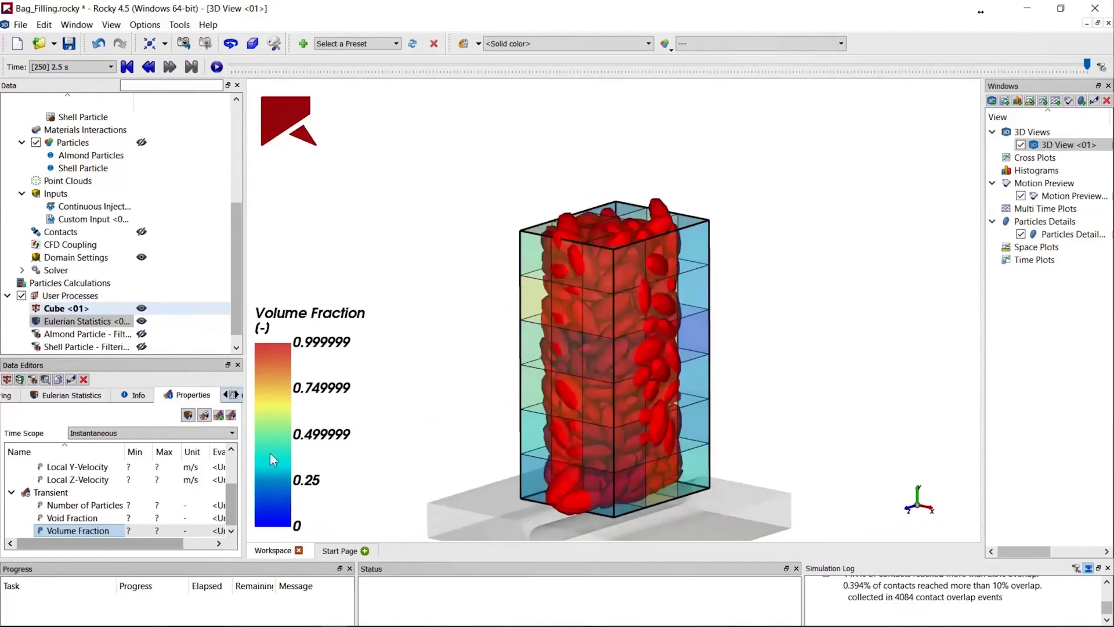
Step: Plot the average Volume Fraction of the Eulerian Statistics grid in a new time plot
right_click(102, 531)
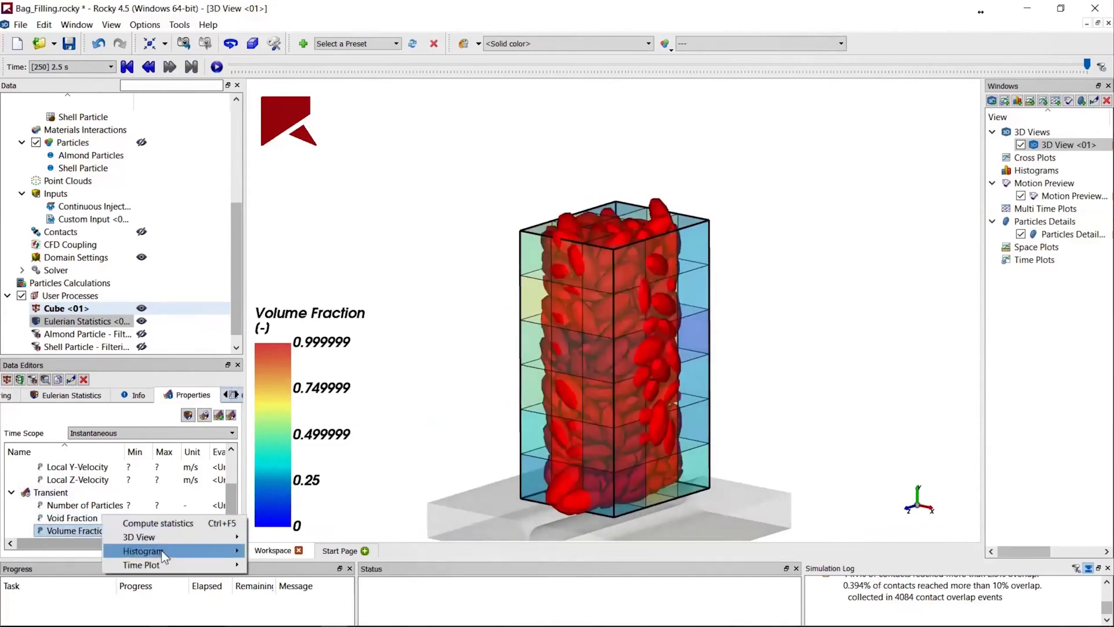
mouse_move(162, 565)
mouse_move(348, 567)
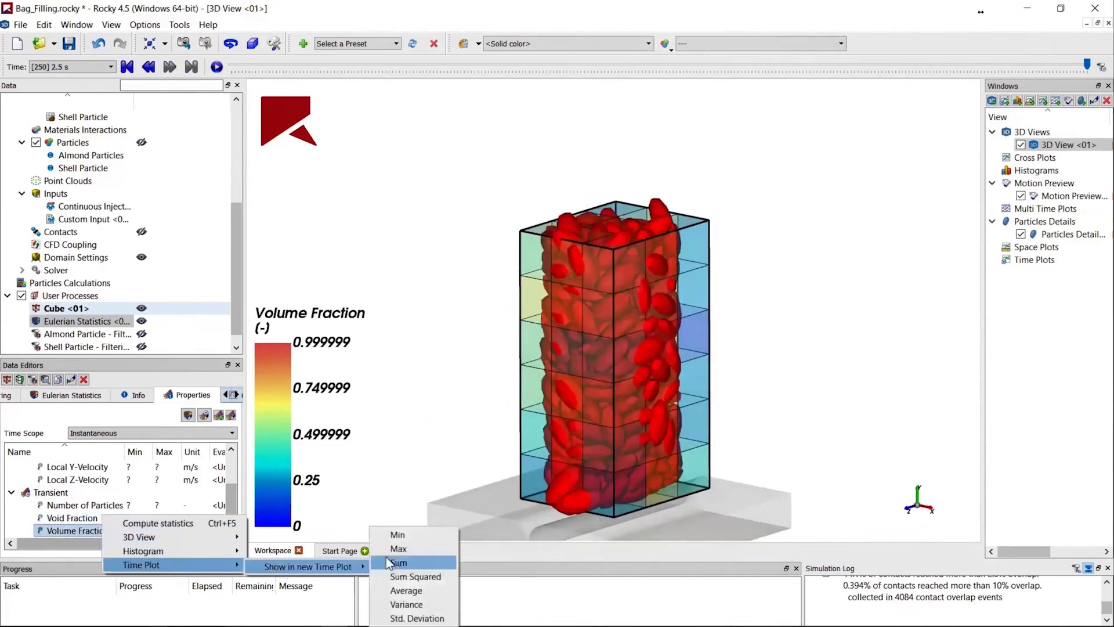
click(415, 592)
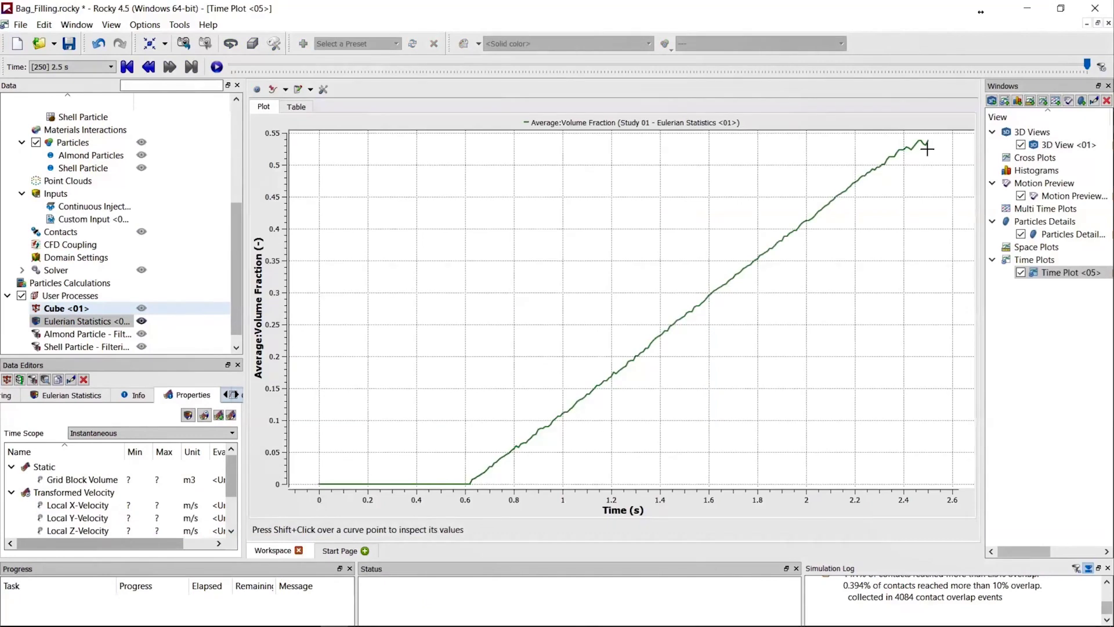
Step: Show the time plot's data as a table and select the final row at 2.5 s to read its average volume fraction
click(297, 109)
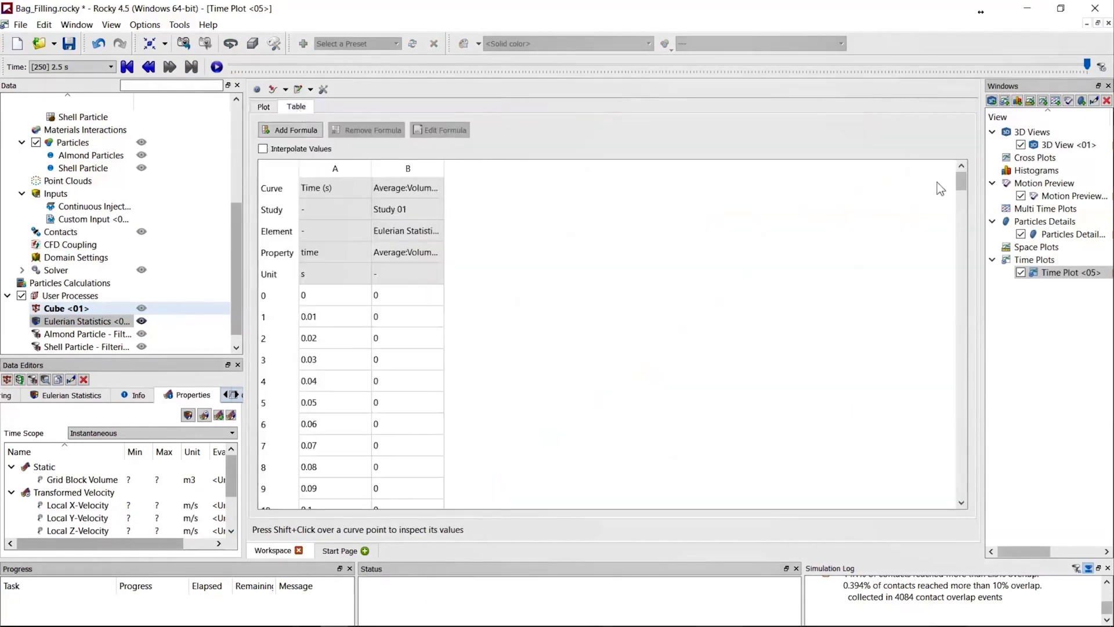
drag(958, 181, 959, 493)
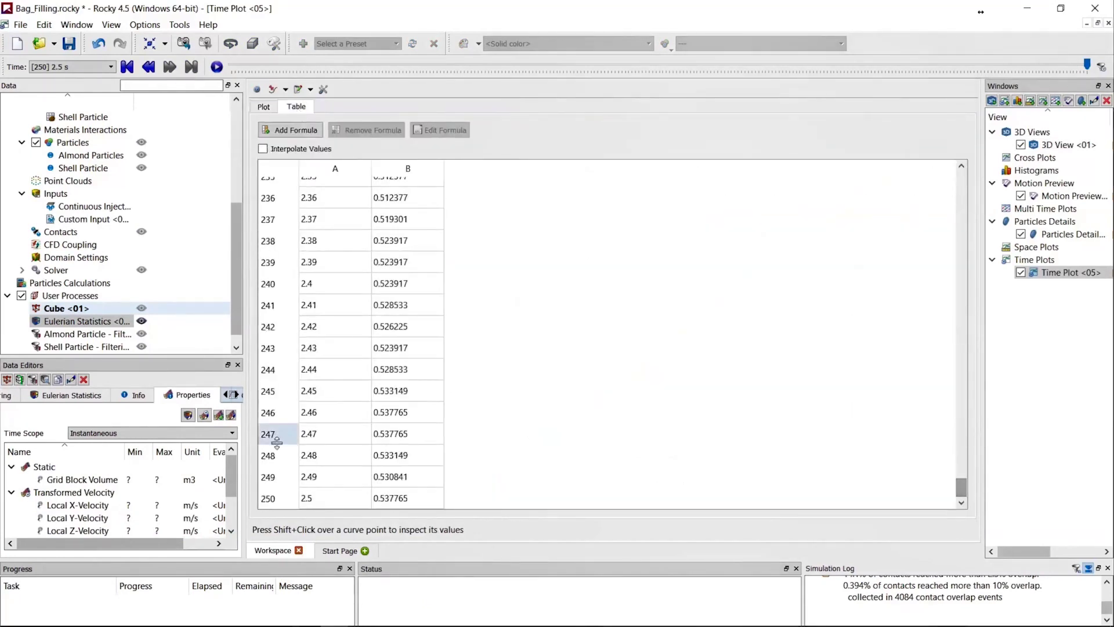
drag(310, 499, 409, 500)
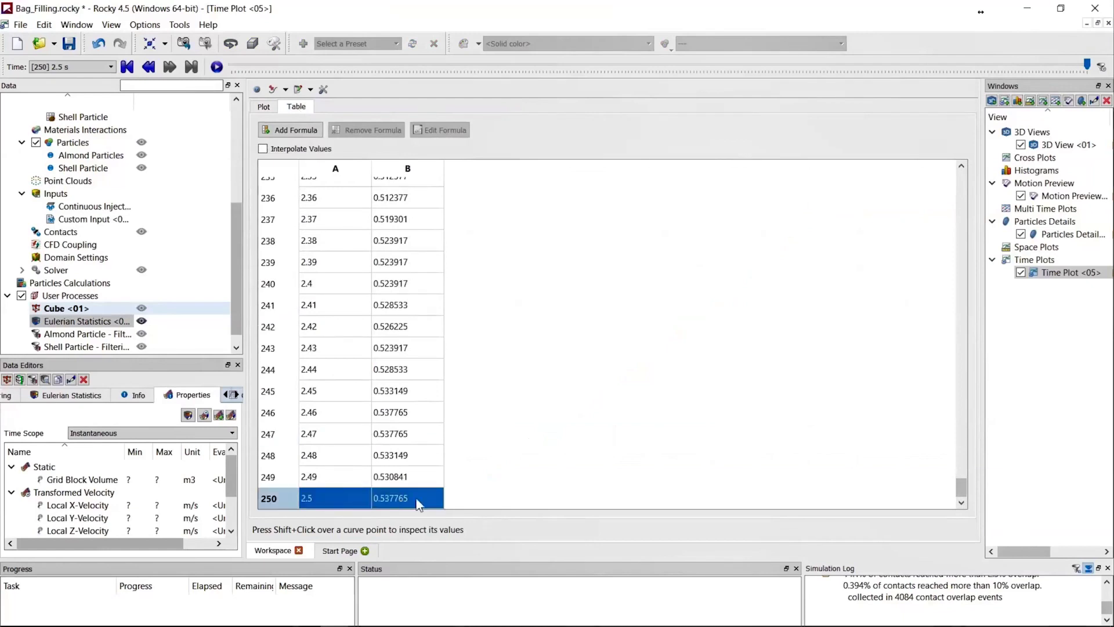